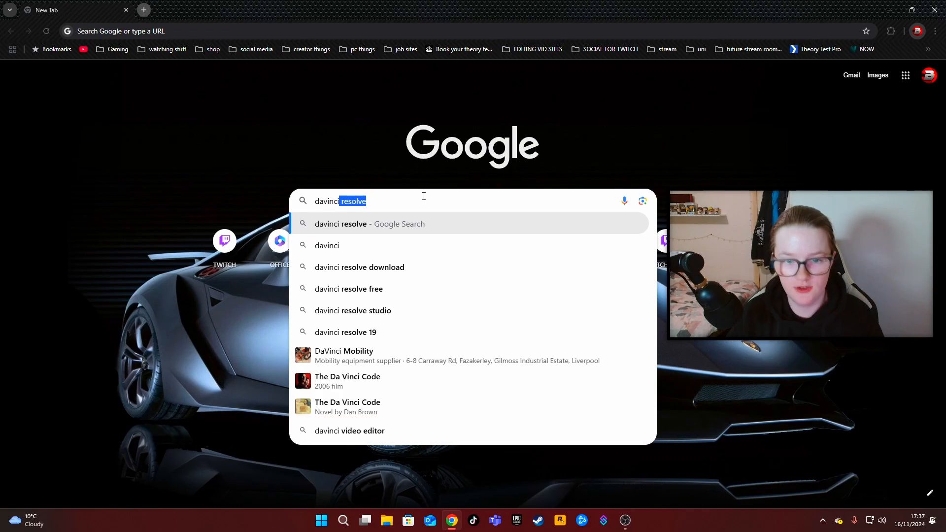
Search Google for davinci resolve and open Blackmagic Design's DaVinci Resolve 19 product page.
key(Return)
click(173, 169)
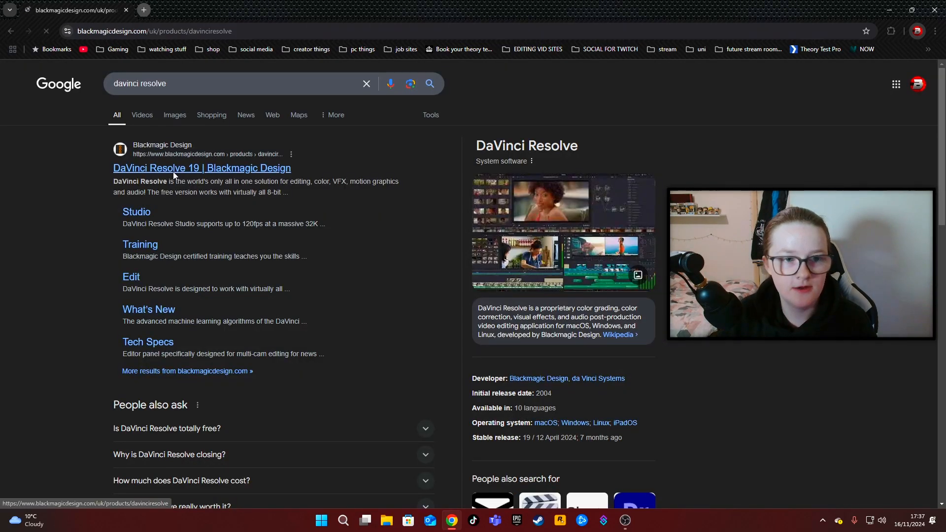
scroll(367, 280, down, 7)
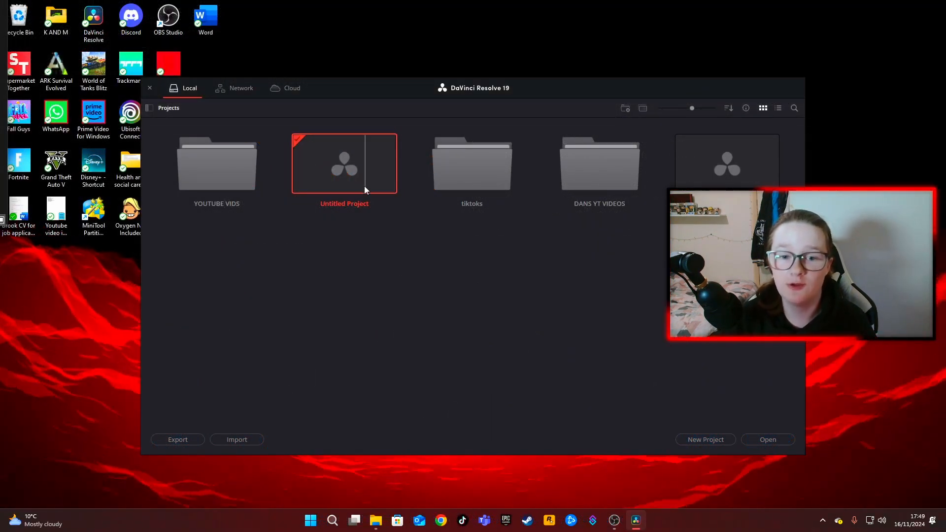
In DaVinci Resolve's project manager, create a new project named TIKTOK TUTORAIL.
click(698, 439)
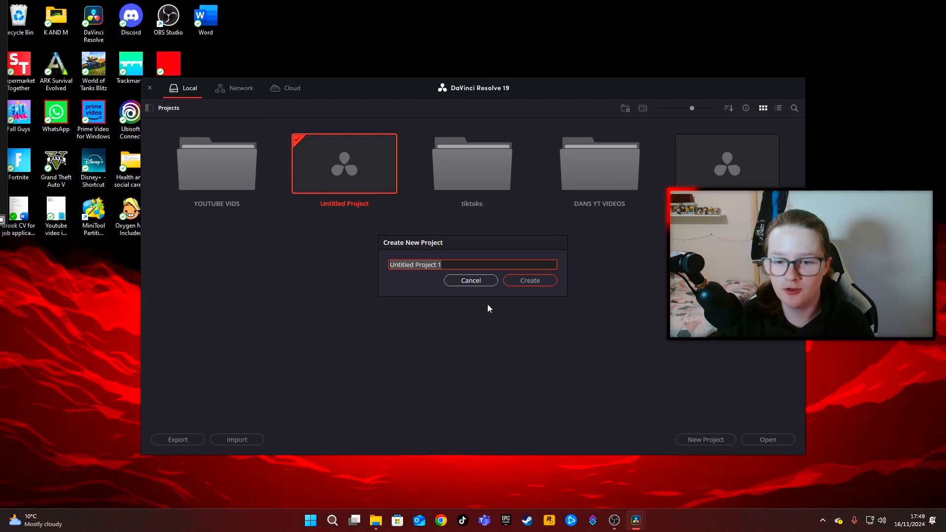
text(TIKTOK TUTORAIL)
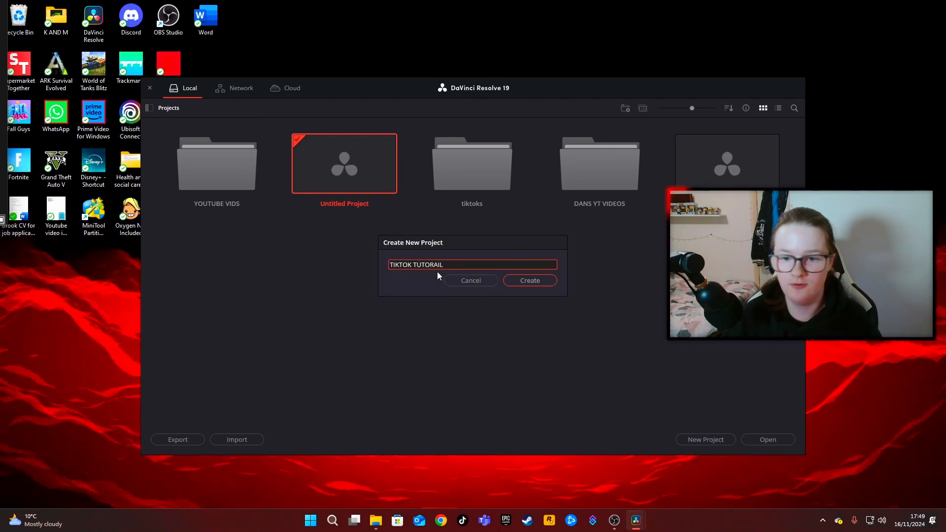
click(530, 281)
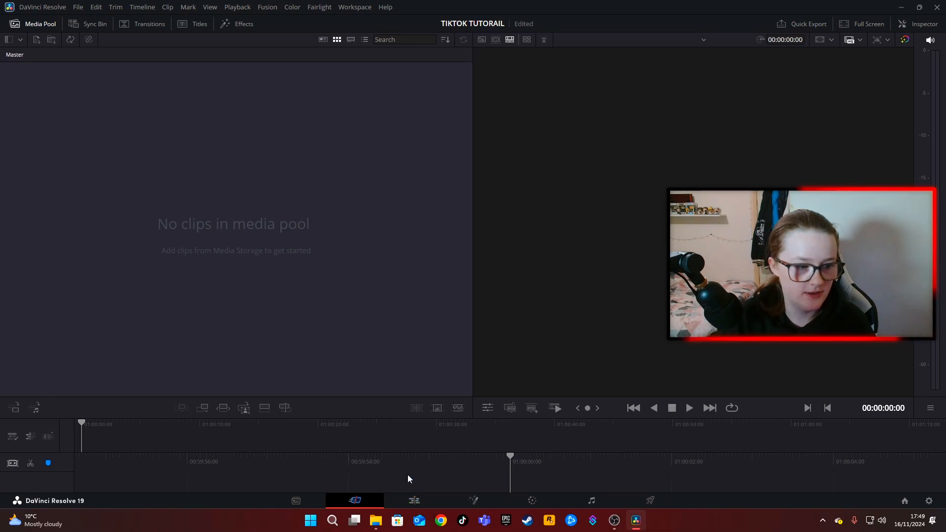
Switch to the Edit page and enlarge the viewer's height and the media pool's width.
click(414, 501)
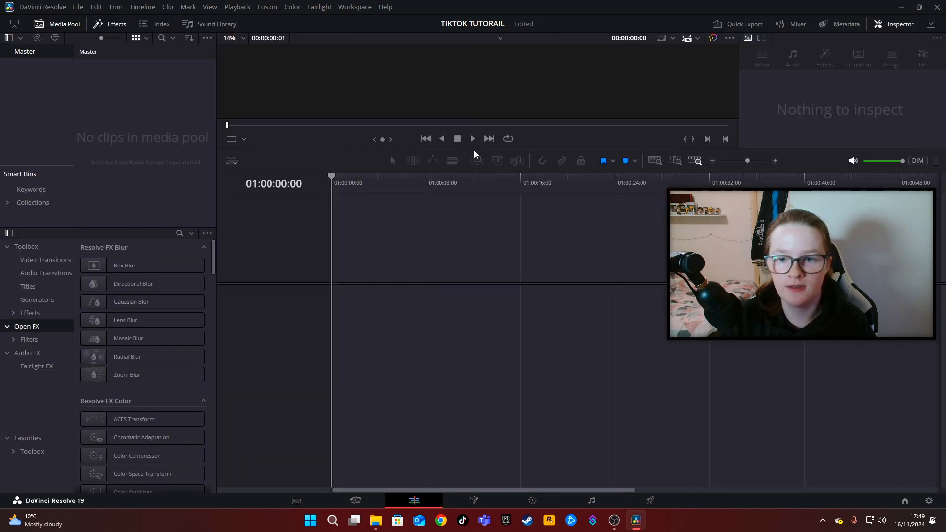
drag(475, 148, 492, 264)
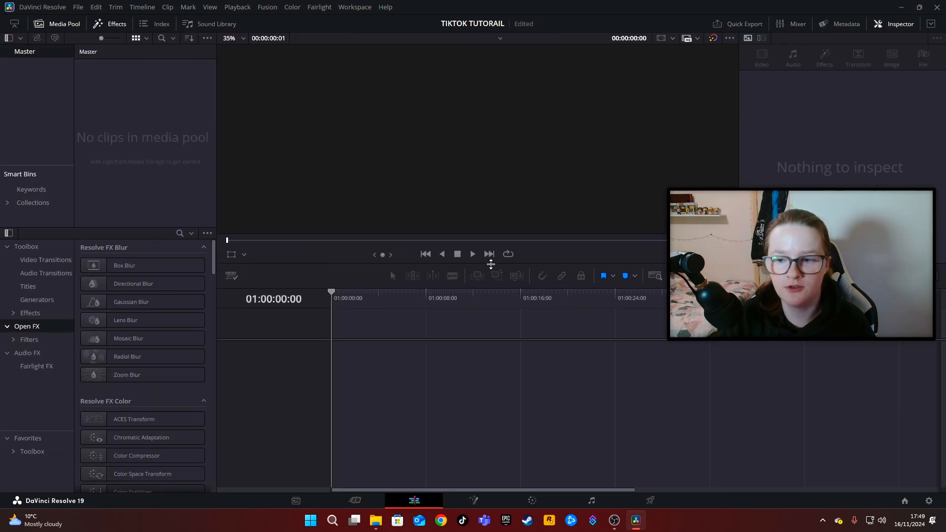
drag(216, 204, 294, 205)
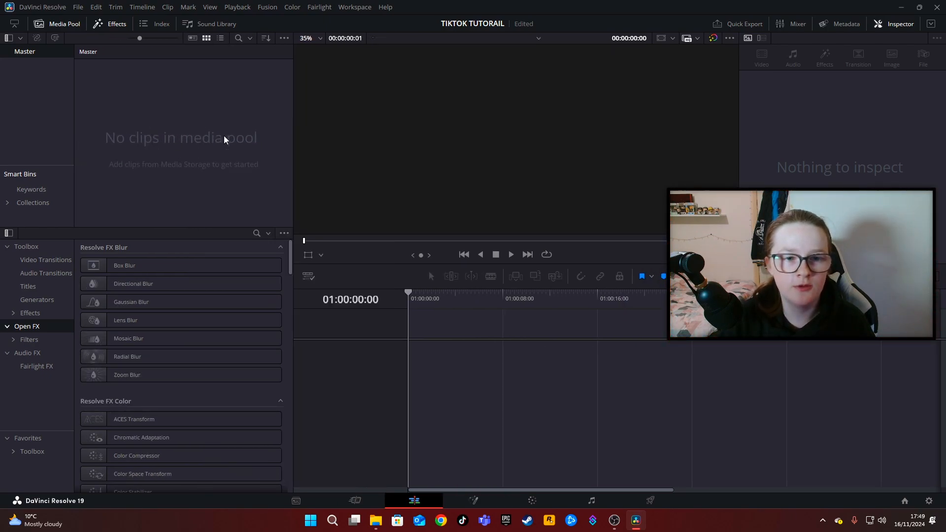
Import 4th march 2024.mp4 from the EKLIPSE GG folder inside obs videos into the media pool.
right_click(187, 144)
click(215, 224)
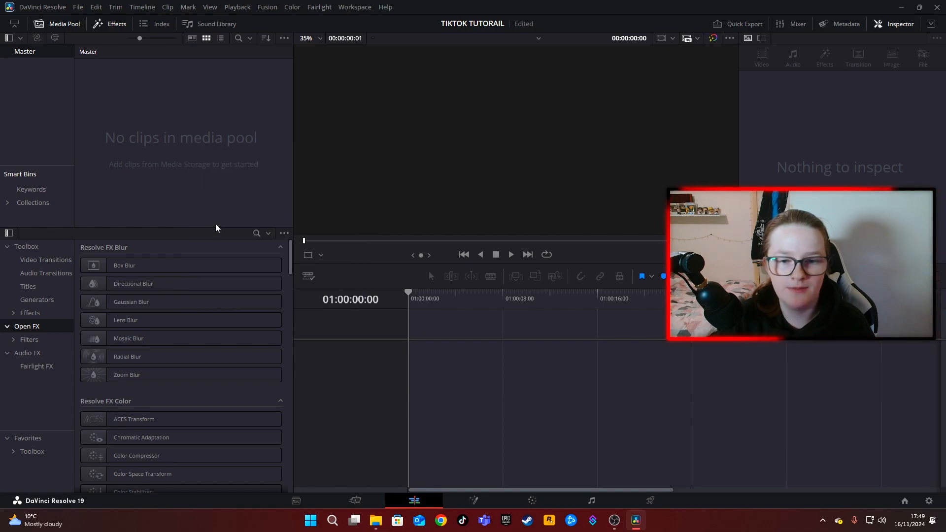
scroll(297, 315, down, 1)
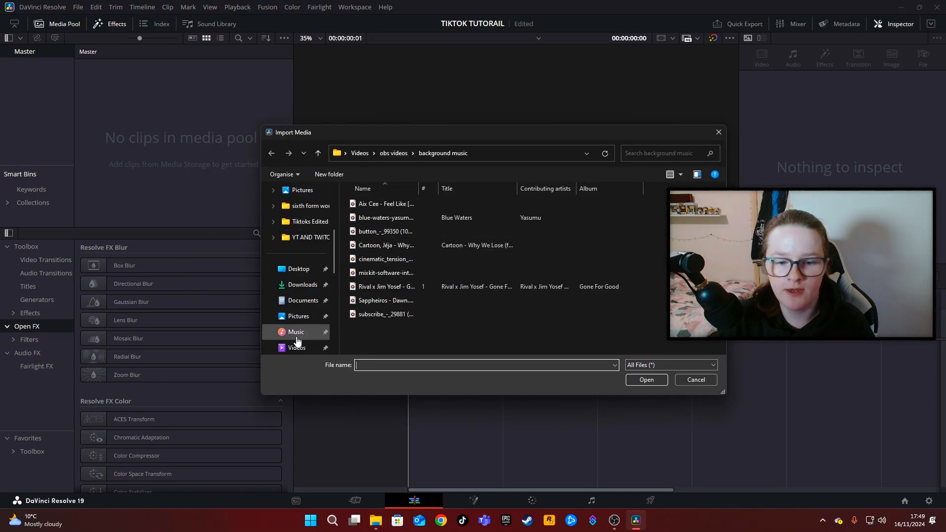
click(297, 315)
double_click(586, 211)
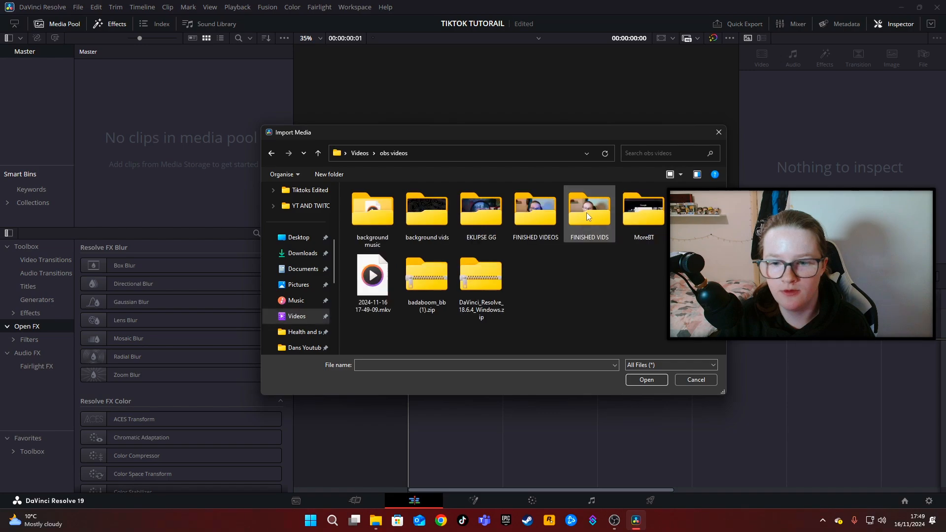
double_click(480, 212)
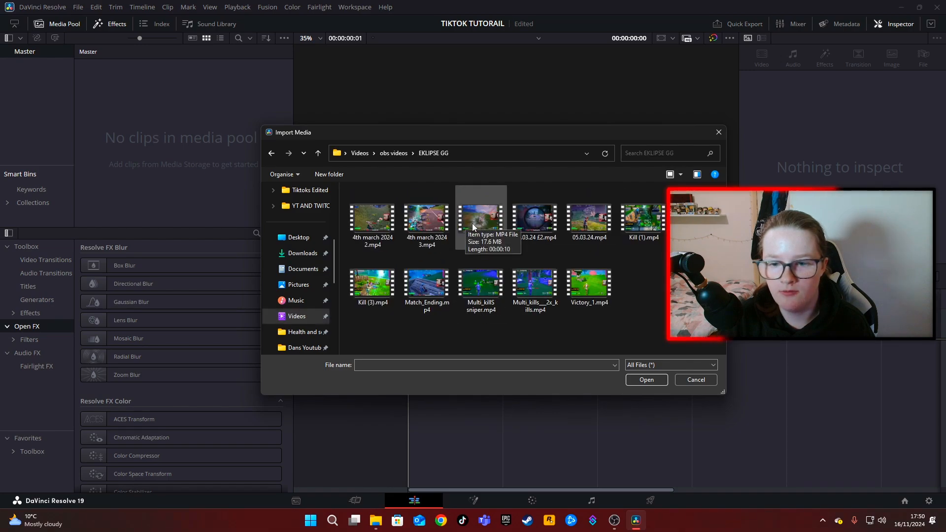
click(472, 223)
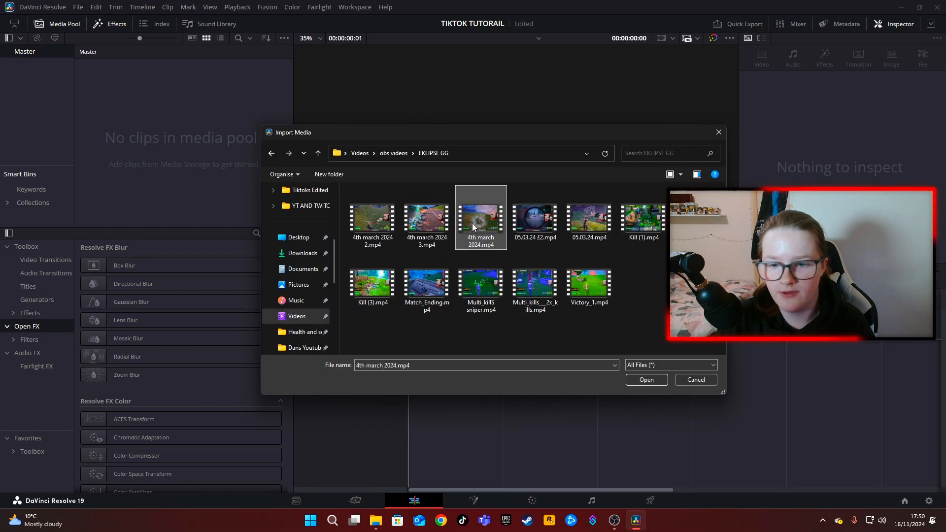
click(637, 378)
click(557, 305)
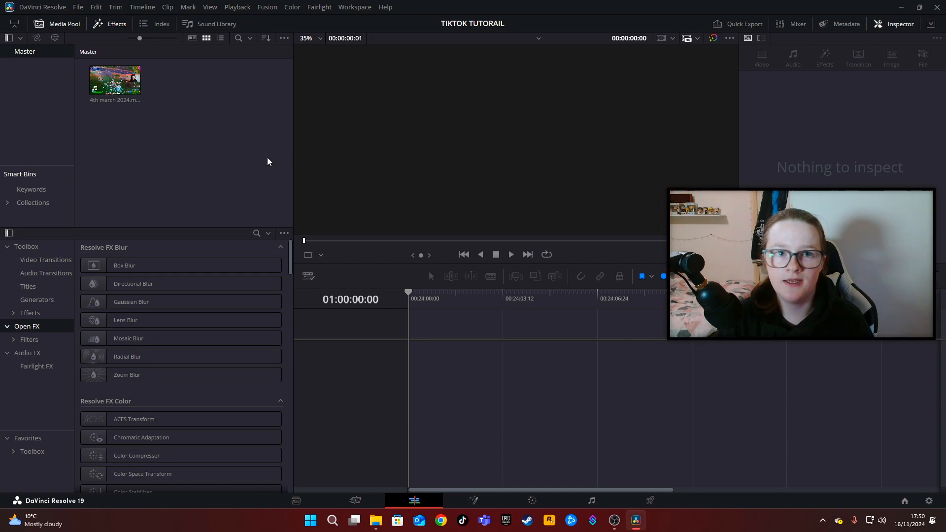
Create a vertical 1080 x 1920 timeline from the imported clip using custom settings instead of the project settings, and preview it.
click(119, 84)
right_click(119, 83)
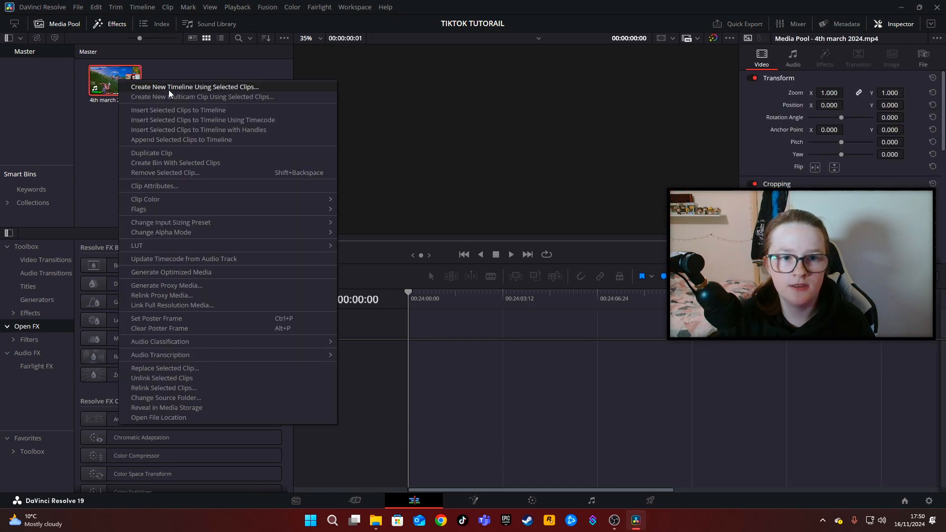
click(214, 88)
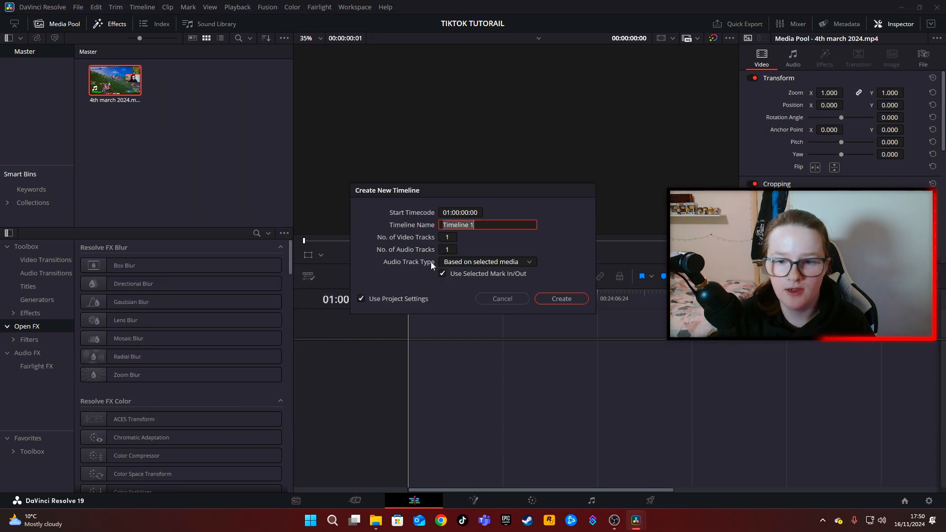
click(361, 299)
click(429, 214)
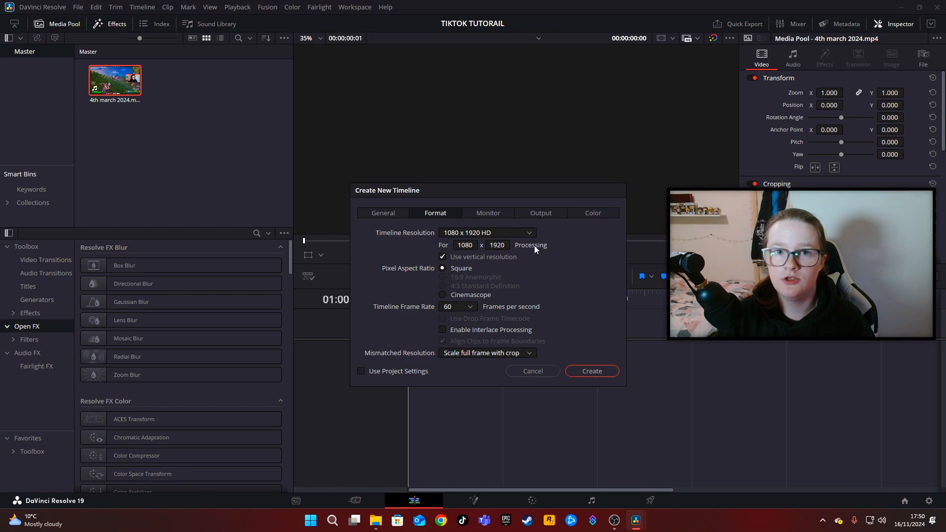
click(579, 371)
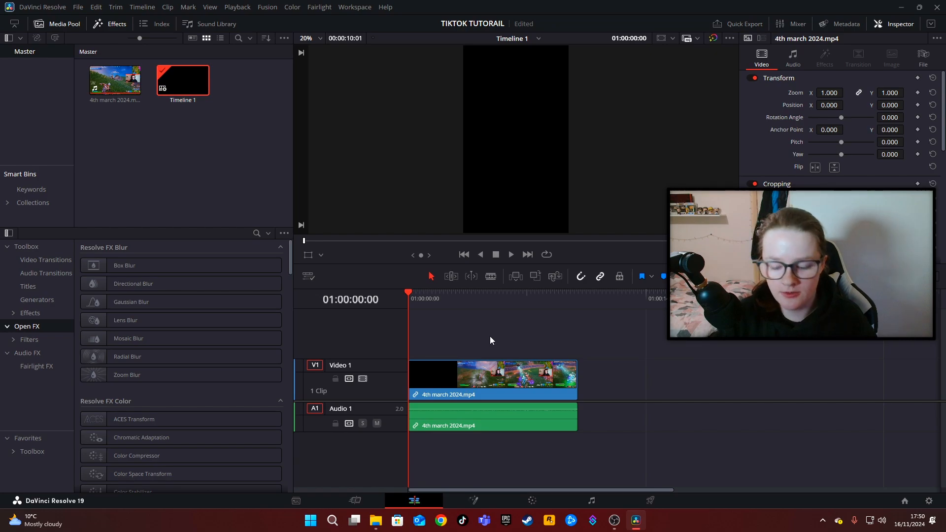
key(space)
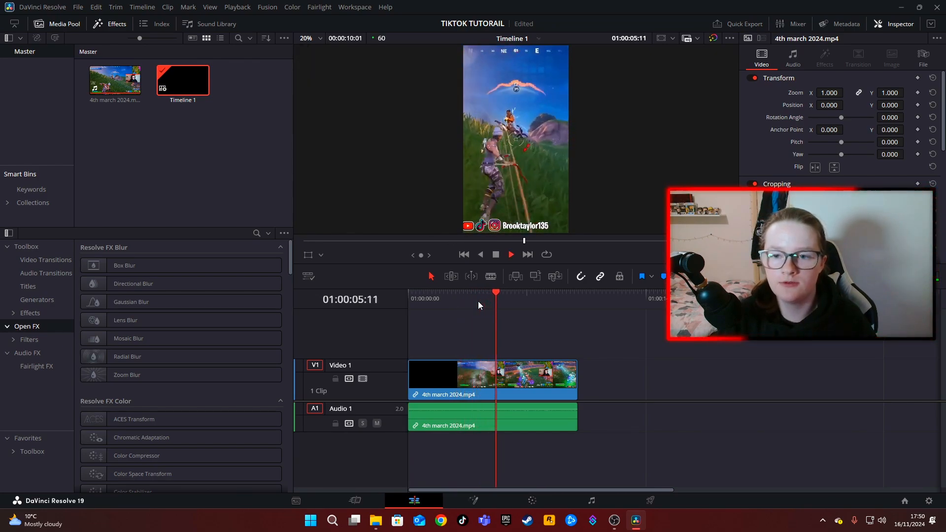
key(space)
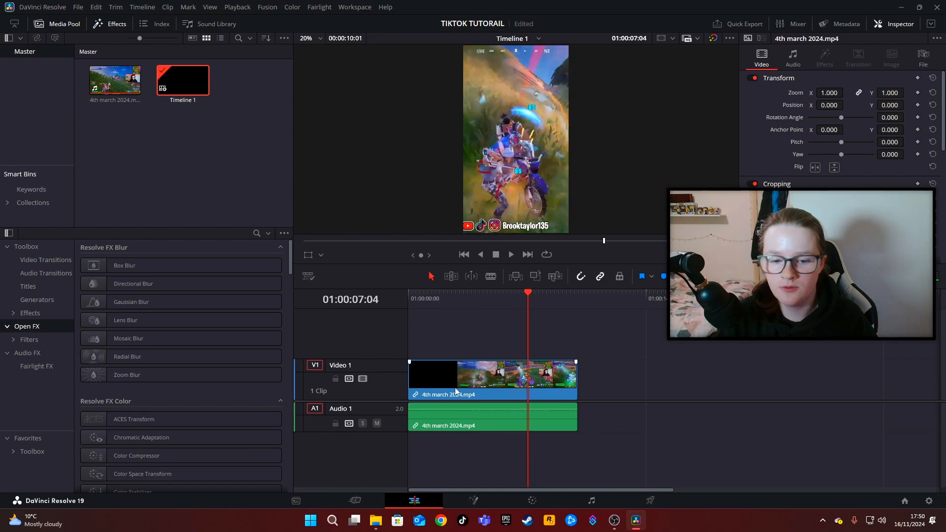
Turn off linked selection and duplicate only the video part of the clip onto a new Video 2 track.
click(478, 381)
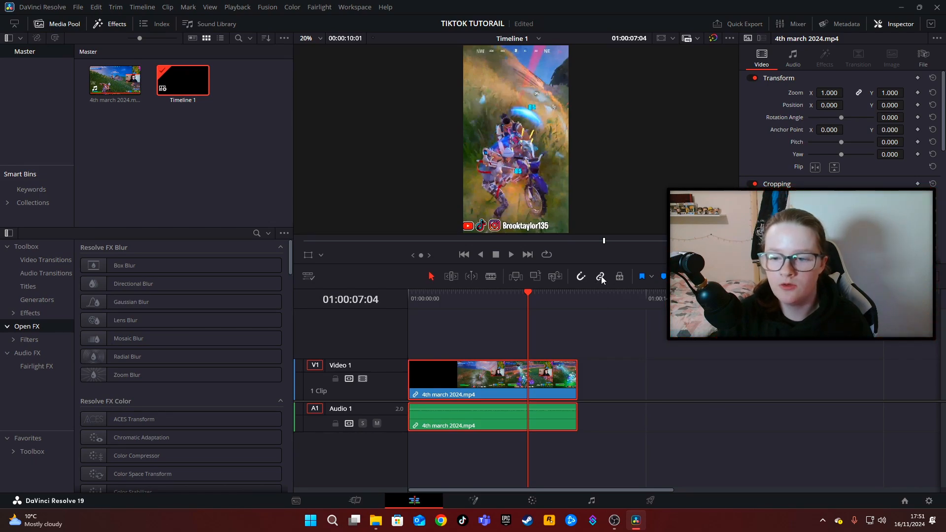
click(233, 211)
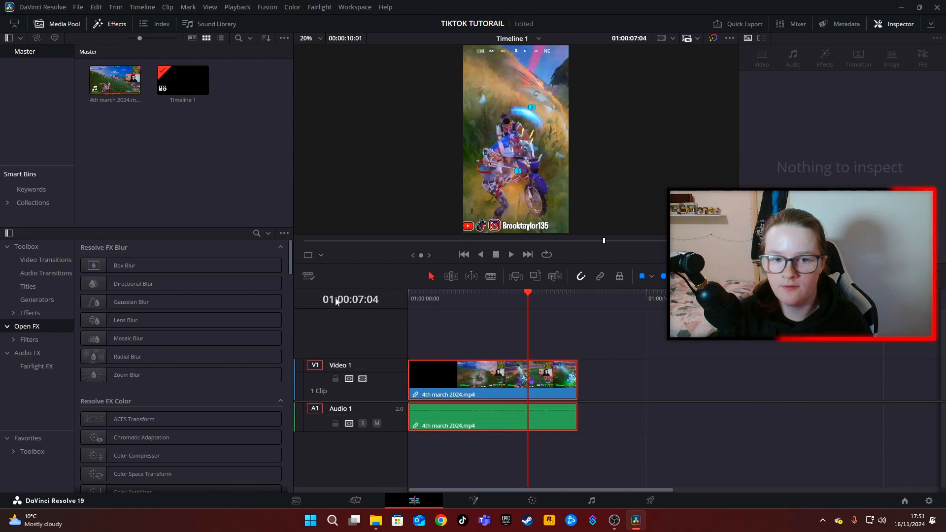
click(457, 385)
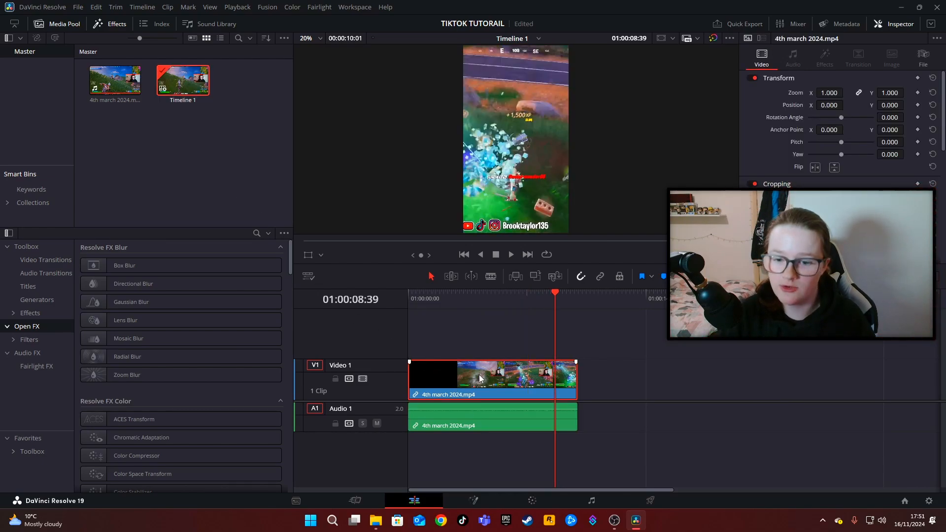
drag(480, 378, 469, 345)
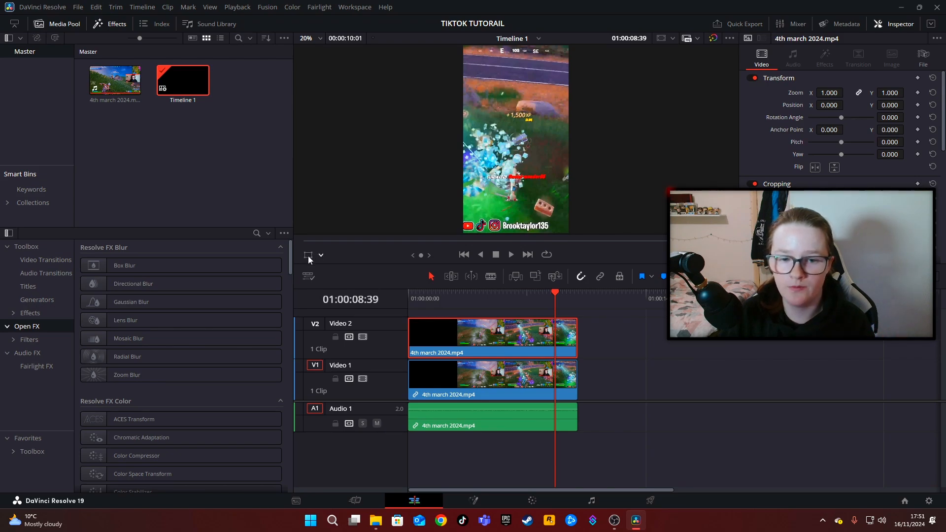
Transform the Video 2 clip to about 0.78 zoom and shift it to about X -265, bringing the webcam into the vertical frame.
click(322, 254)
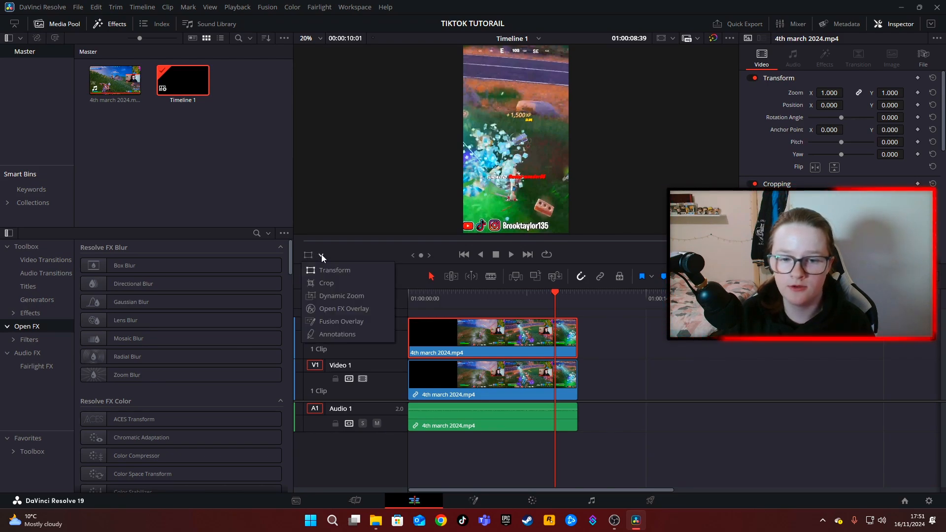
click(333, 270)
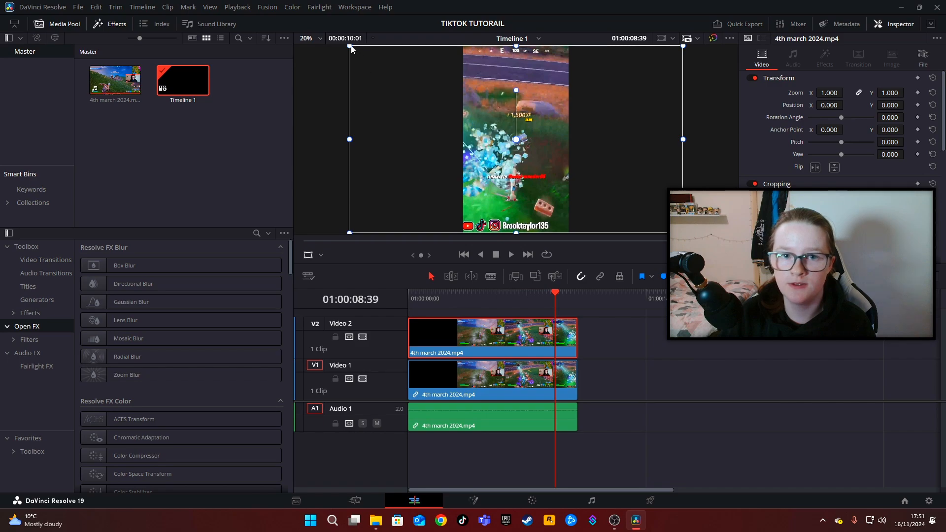
drag(351, 47, 383, 64)
drag(413, 100, 348, 130)
Crop the Video 2 clip on its upper, lower and left sides down to just the webcam rectangle.
click(316, 254)
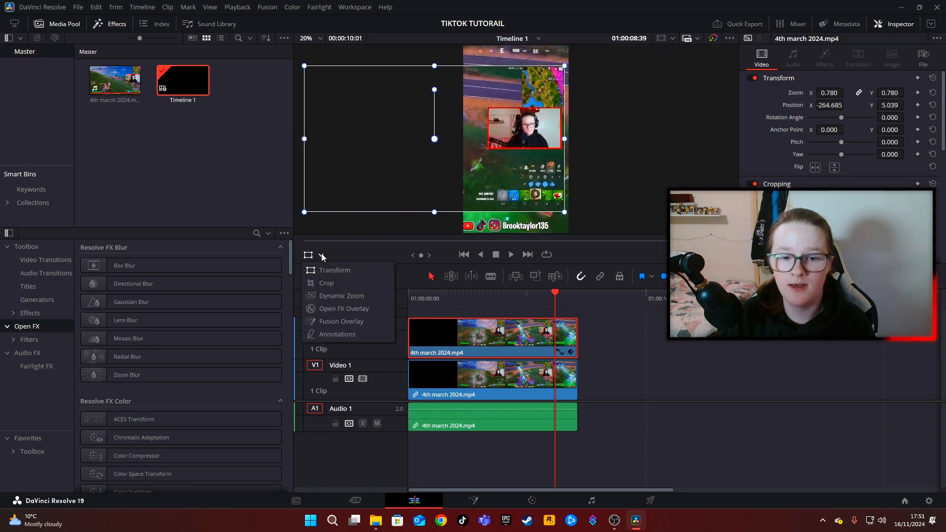
click(326, 282)
drag(434, 212, 434, 152)
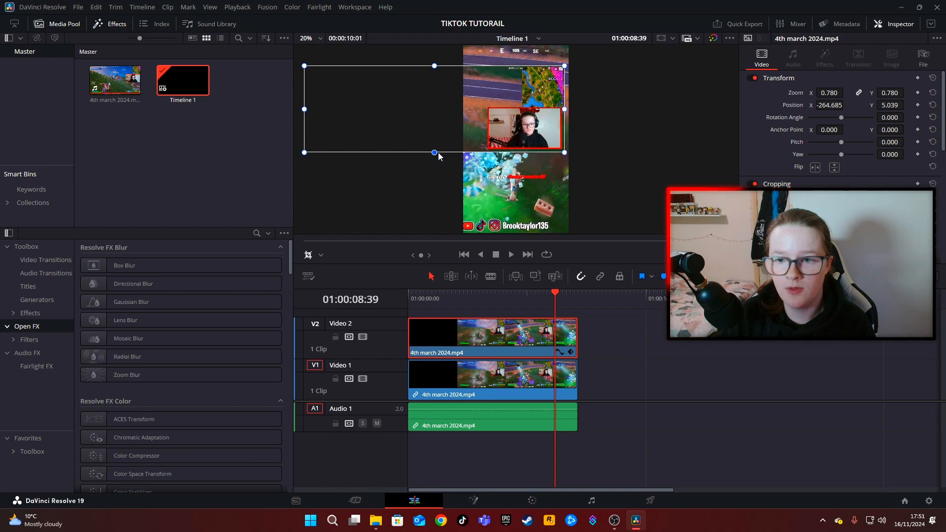
drag(434, 66, 434, 108)
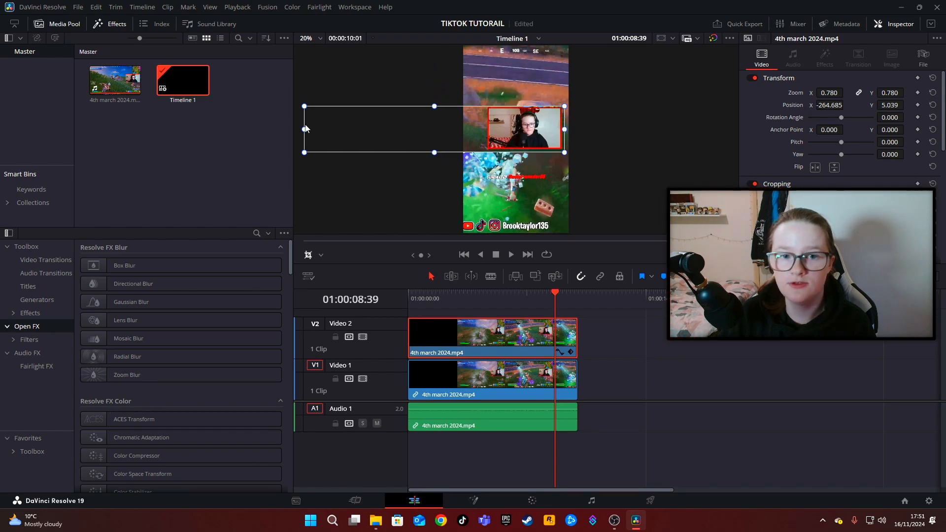
drag(309, 134, 485, 140)
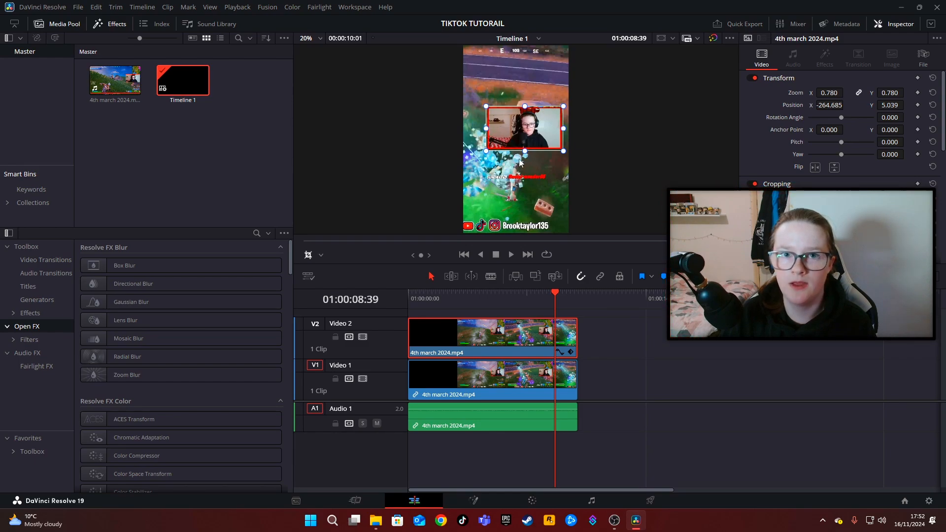
Transform the cropped webcam to about 1.077 zoom at about X -405, Y 509, filling the width at the top of the vertical frame.
click(324, 254)
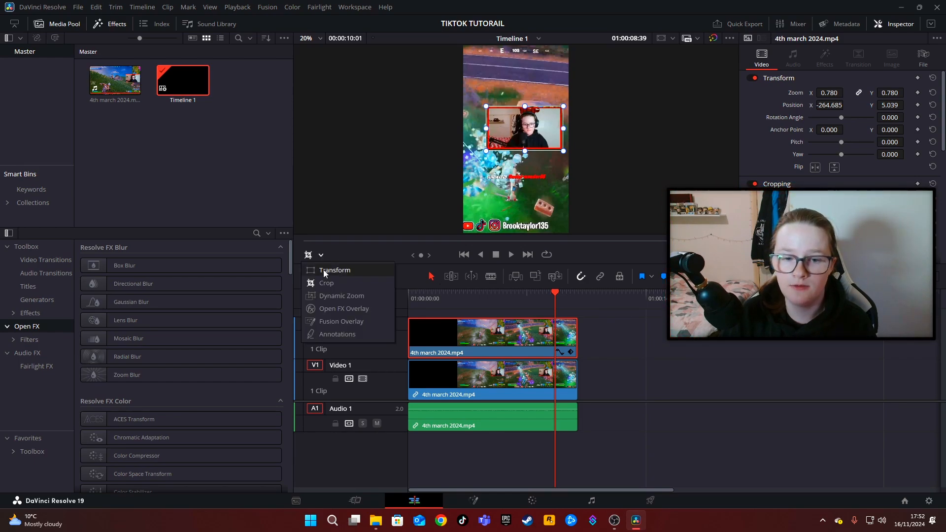
click(323, 271)
drag(485, 105, 486, 105)
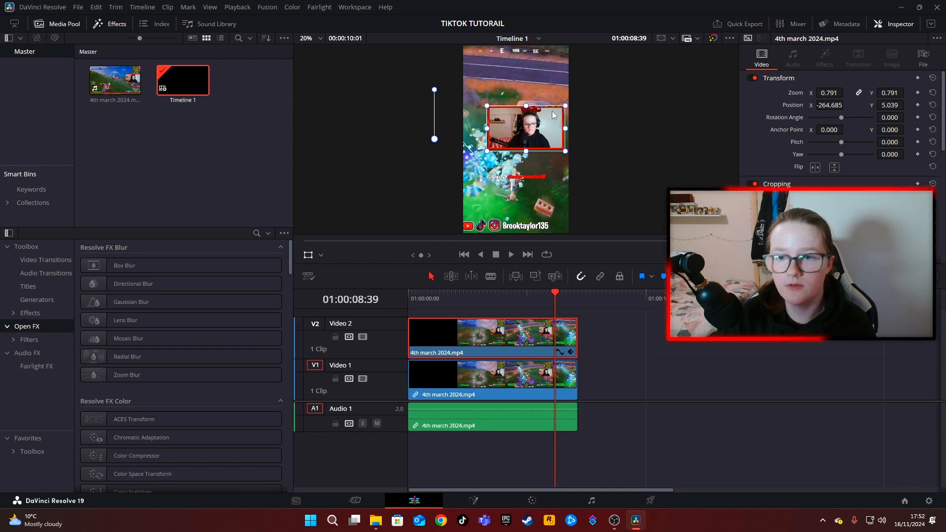
drag(565, 152, 570, 155)
drag(535, 124, 522, 73)
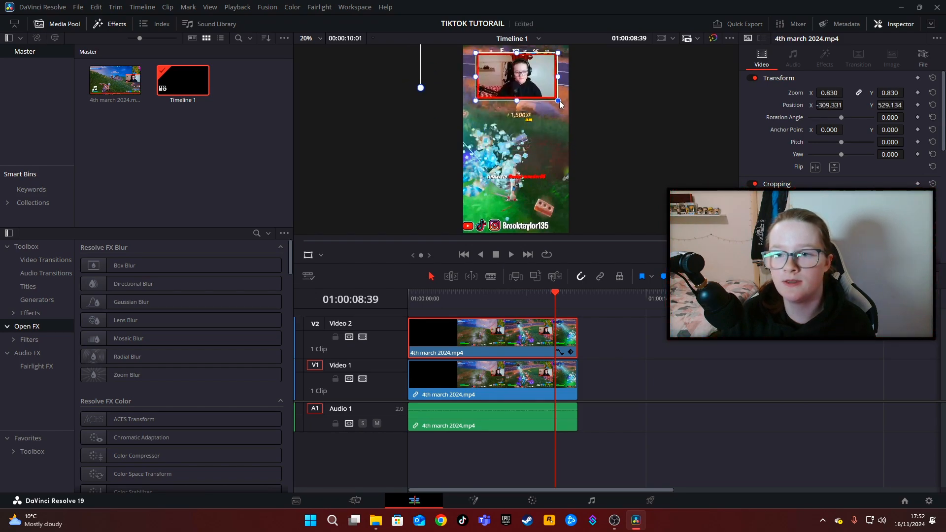
drag(559, 101, 544, 89)
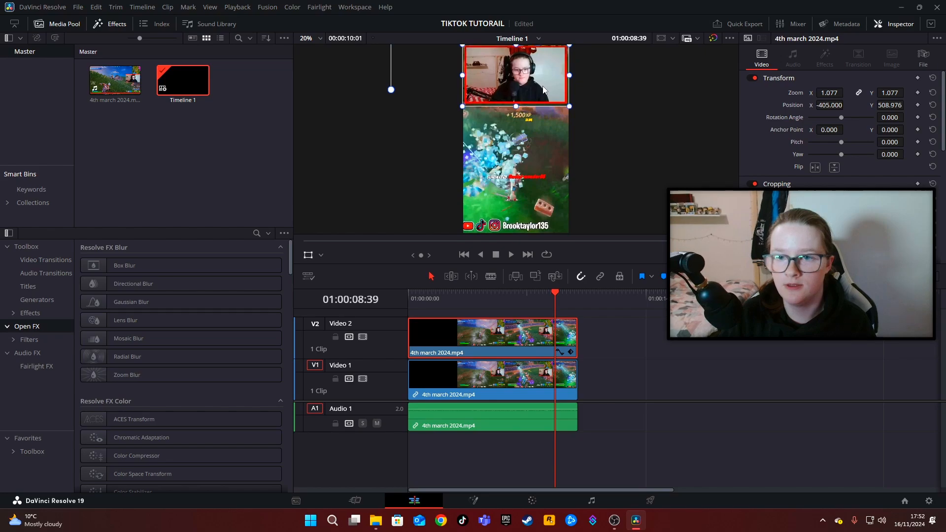
click(569, 108)
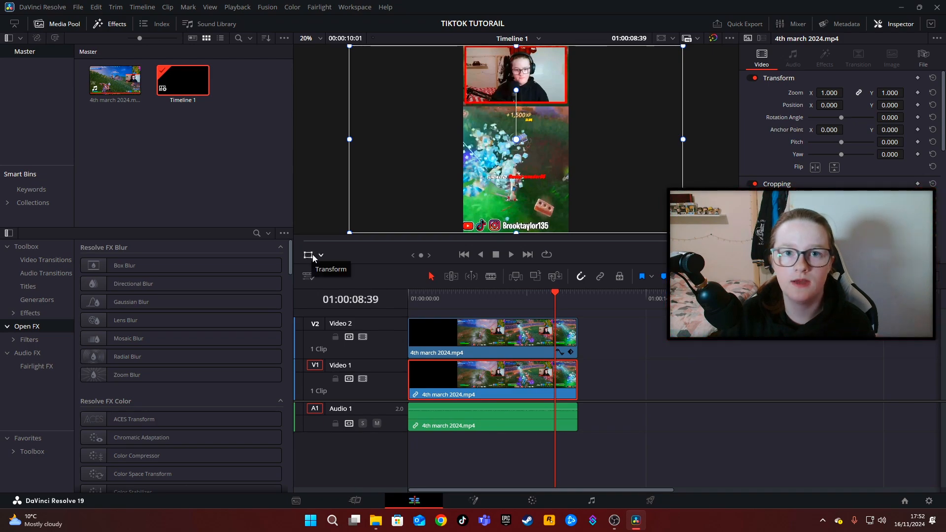
Transform the Video 1 gameplay clip to about 0.808 zoom at about X -1.6, Y -297, fitting it below the webcam.
drag(351, 50, 385, 91)
mouse_move(429, 133)
mouse_down()
mouse_move(443, 137)
mouse_move(429, 142)
mouse_up()
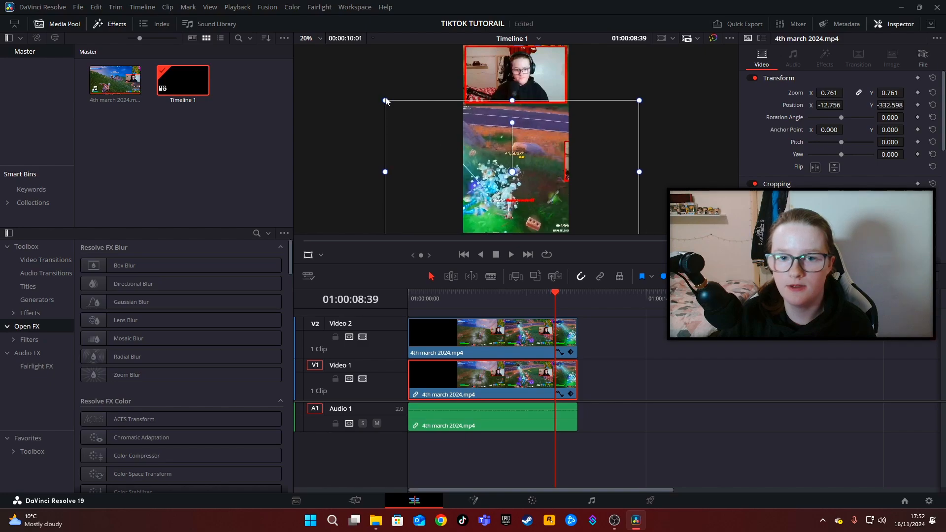
drag(386, 101, 365, 97)
mouse_move(411, 155)
mouse_down()
mouse_move(411, 146)
mouse_move(415, 154)
mouse_up()
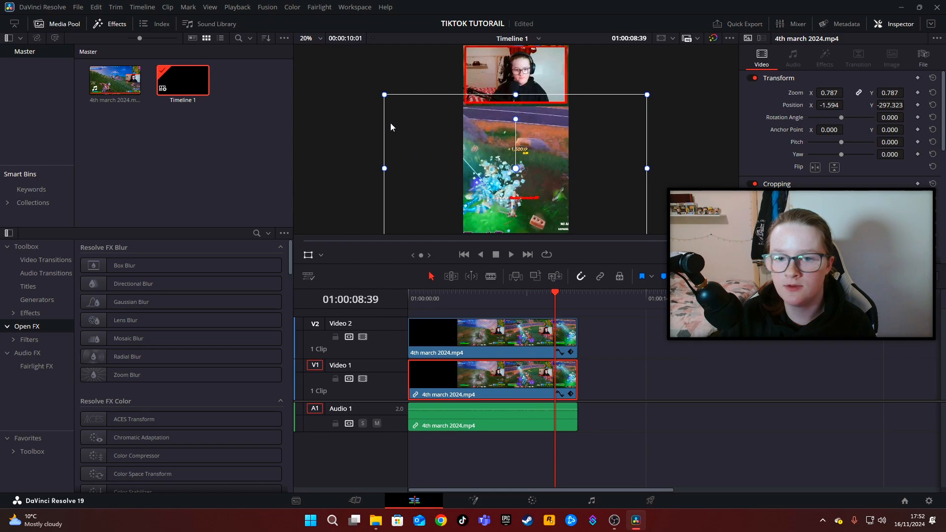
drag(385, 97, 381, 94)
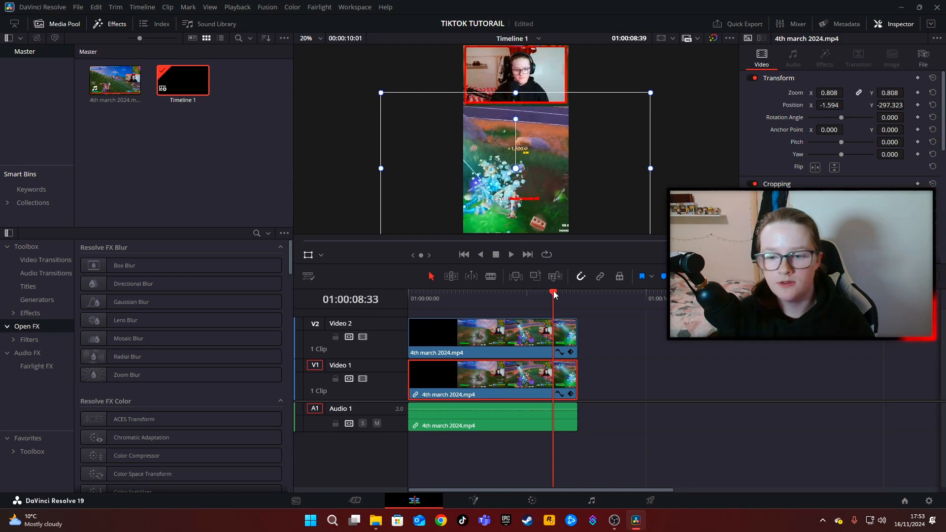
Hide the transform overlay and play the timeline from its start to check the webcam and gameplay layout.
click(409, 309)
click(310, 255)
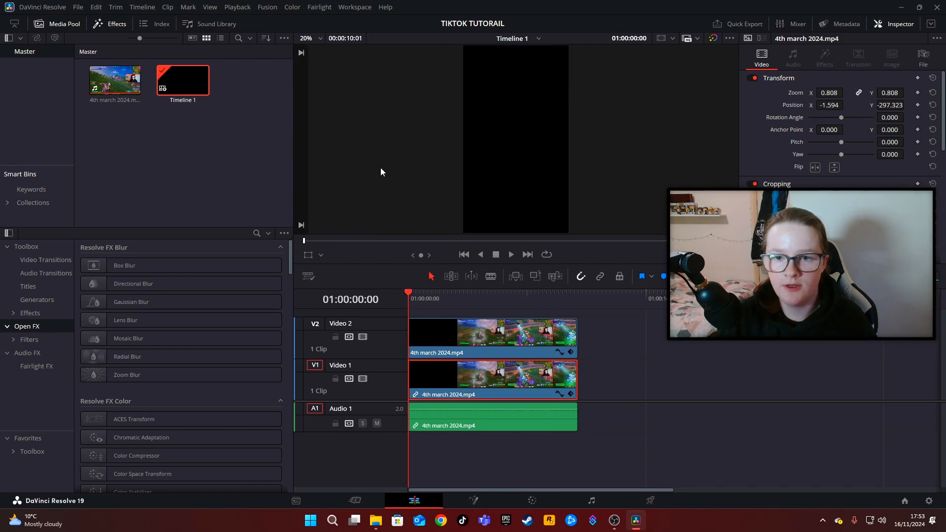
key(space)
click(548, 298)
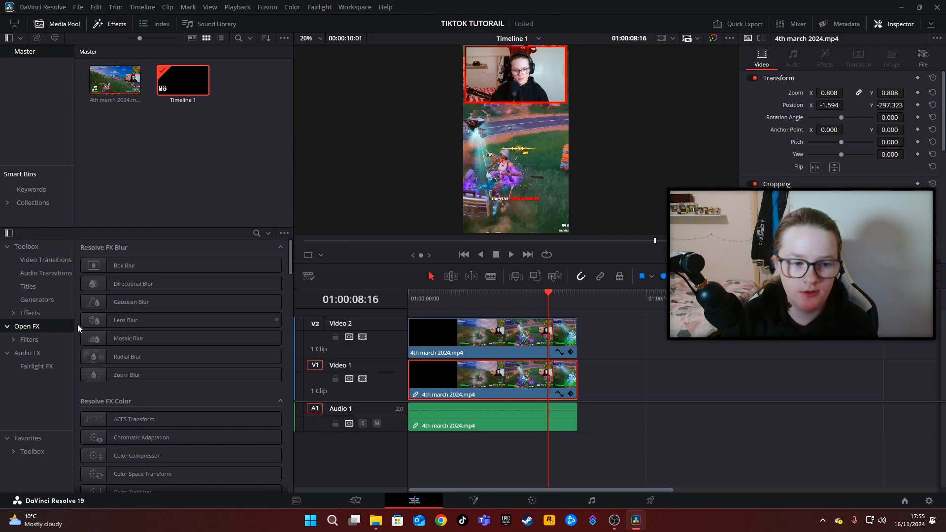
Add a Text+ title on a new Video 3 track above the latter part of the clip, reading "OMG THAT KILL".
click(46, 288)
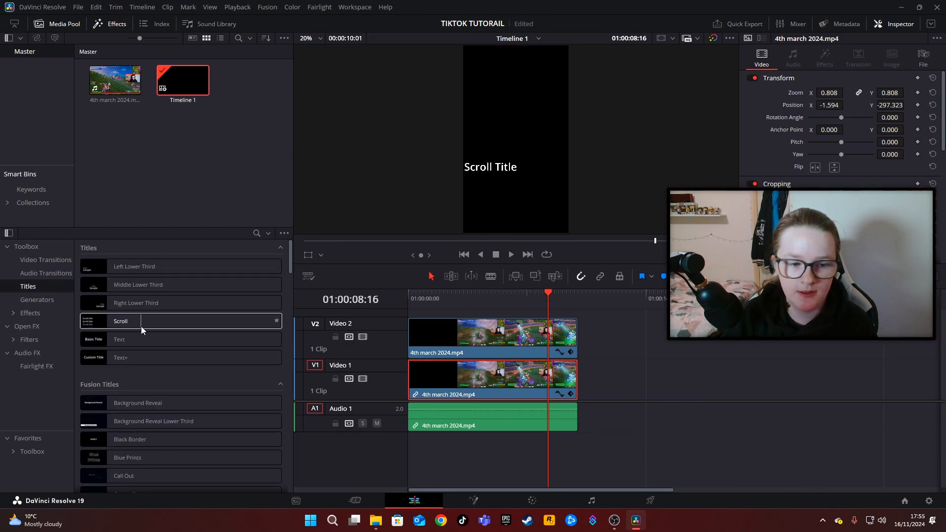
drag(134, 359, 532, 317)
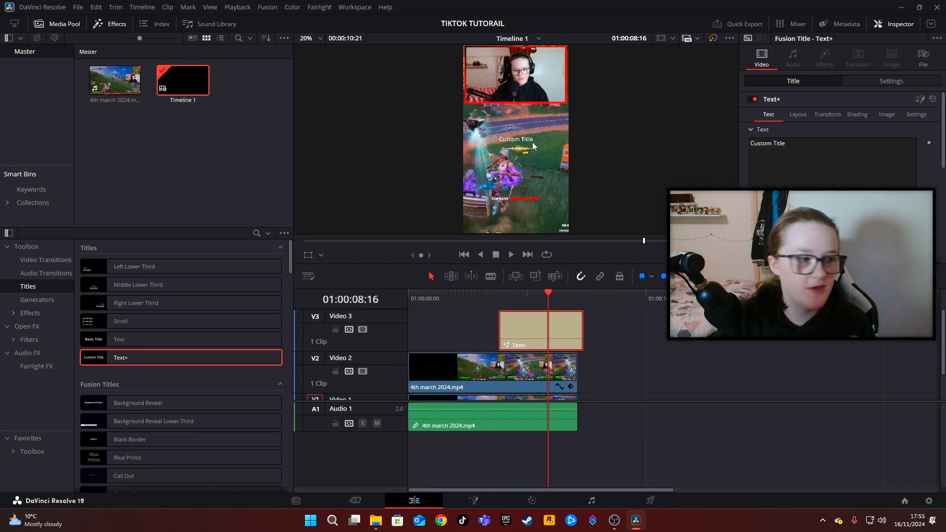
drag(795, 144, 741, 148)
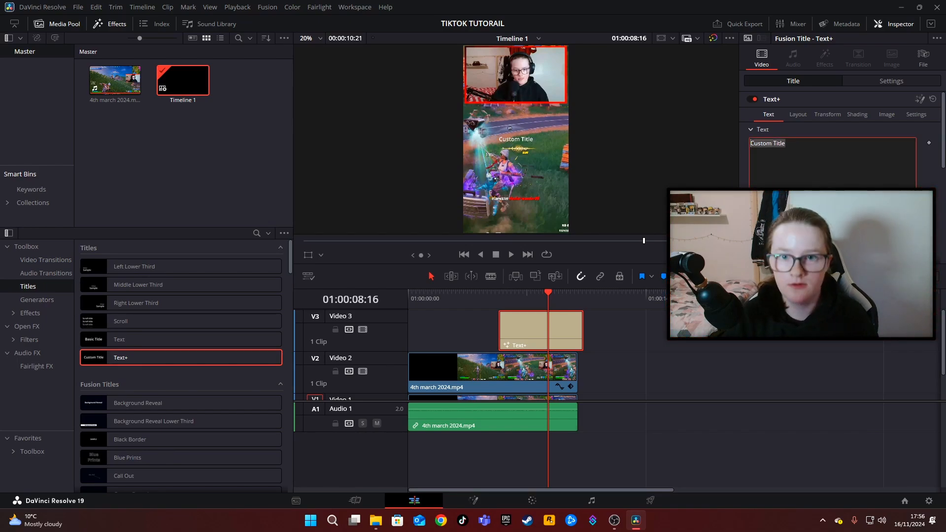
text(OMG THAT KILL)
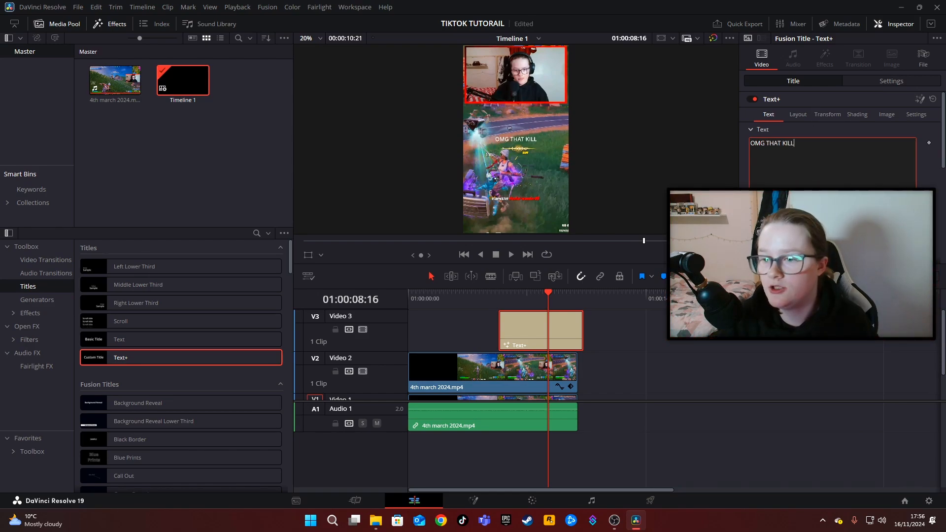
Set the title's font to BadaBoom BB and enlarge the text.
click(867, 228)
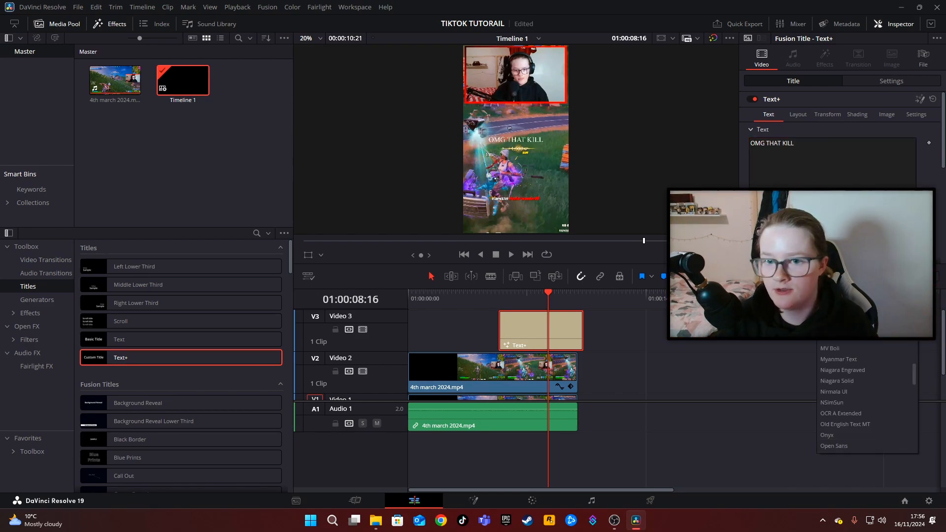
scroll(843, 392, down, 6)
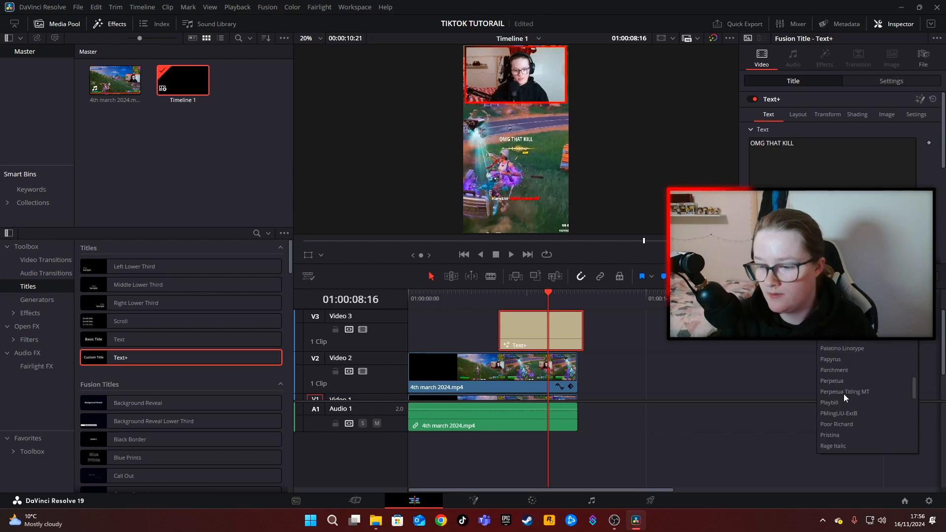
scroll(867, 397, up, 10)
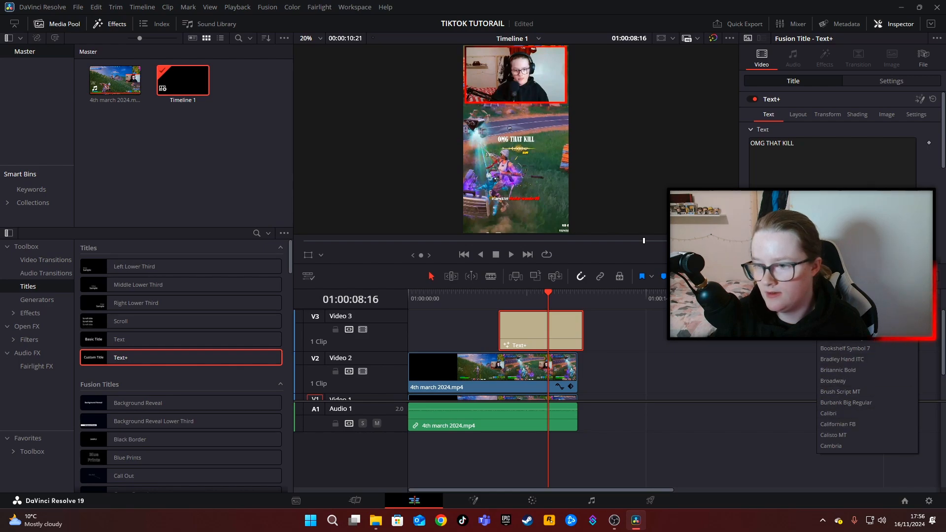
click(846, 403)
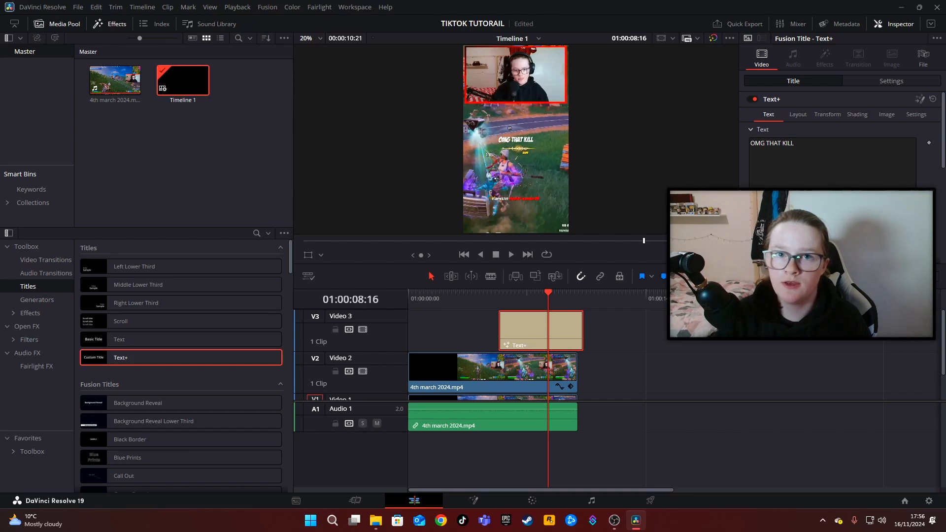
scroll(838, 147, down, 3)
scroll(653, 185, up, 1)
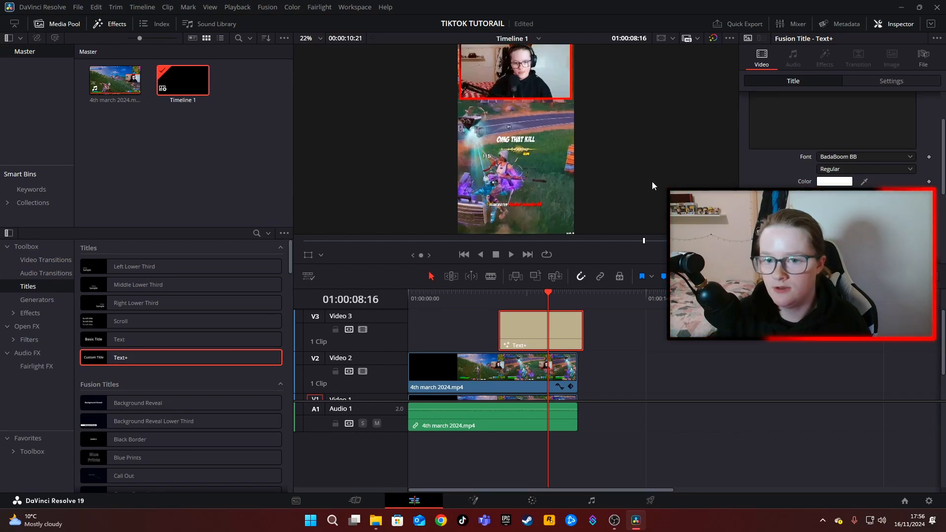
scroll(652, 186, up, 2)
scroll(556, 334, down, 2)
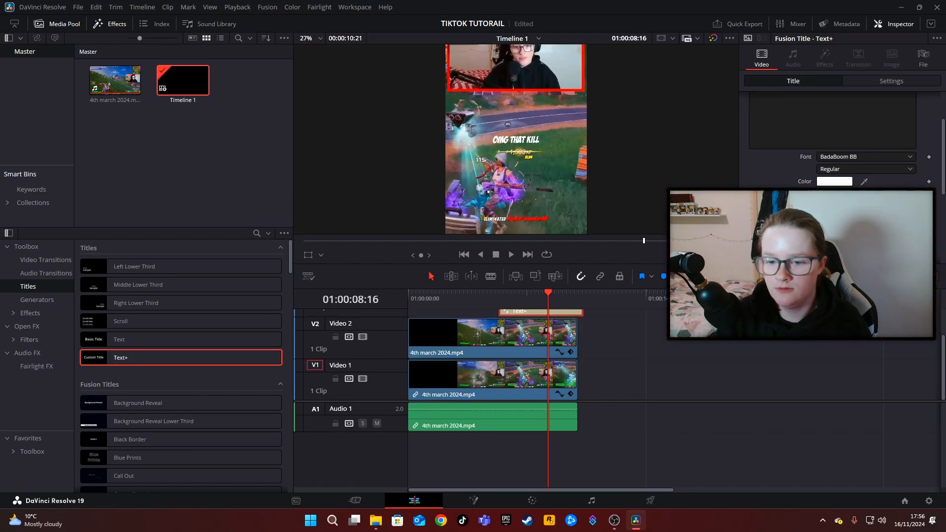
scroll(578, 171, down, 2)
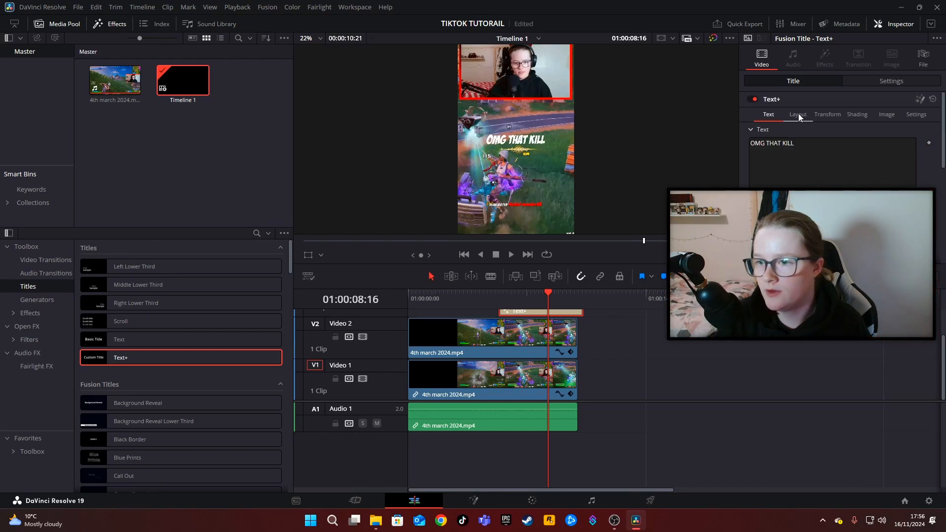
Enable the title's Black Shadow shading element and give it the outline appearance with a thickness of about 0.0961.
click(798, 114)
scroll(819, 169, down, 2)
scroll(853, 115, up, 2)
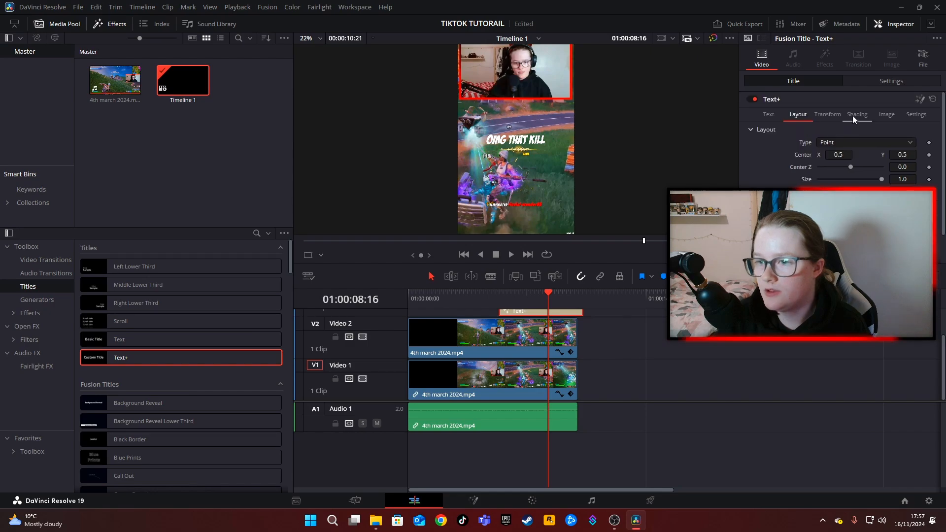
click(857, 114)
click(865, 80)
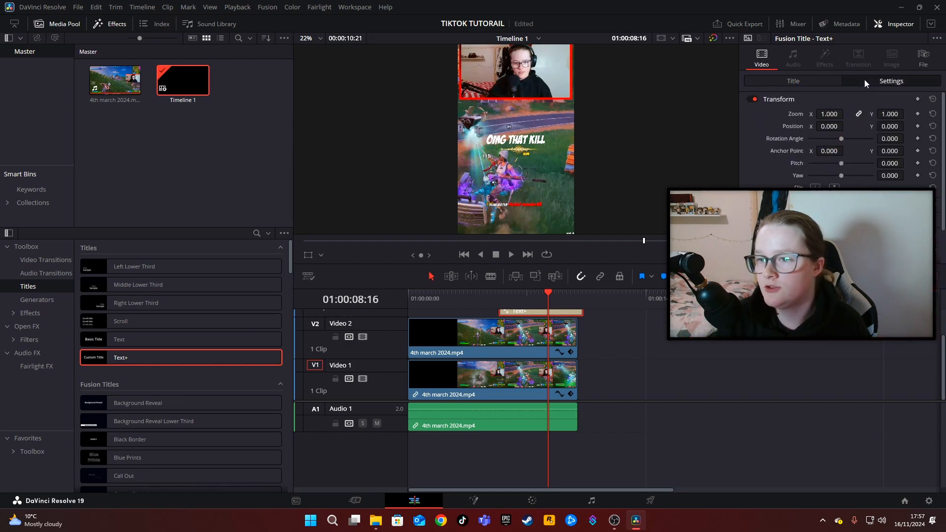
click(790, 85)
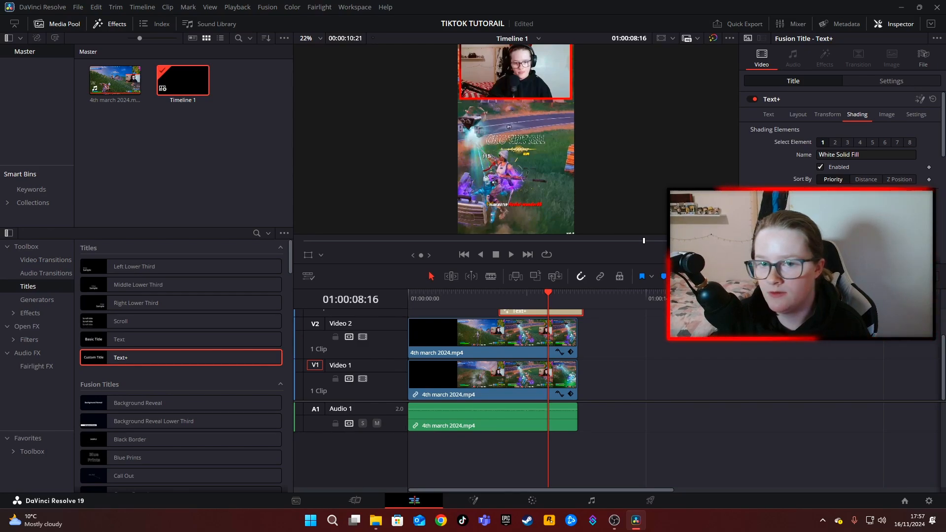
scroll(834, 176, down, 2)
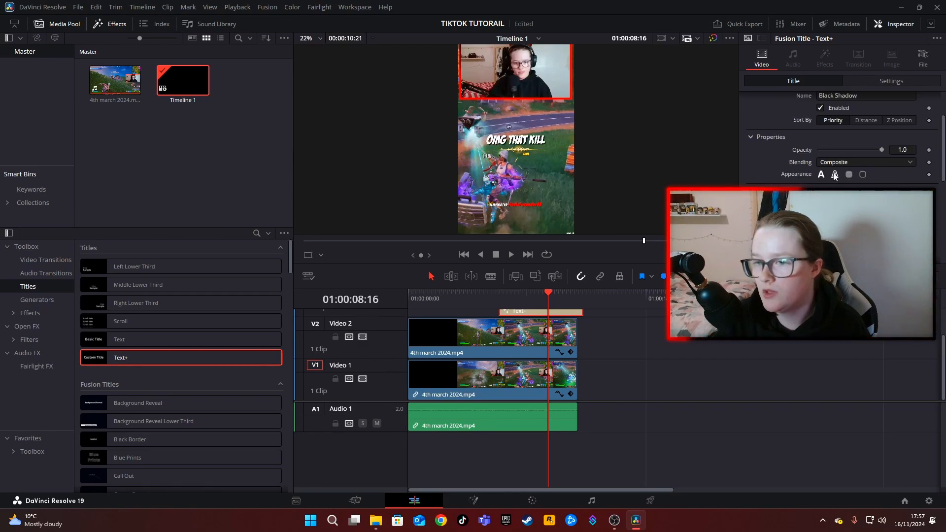
click(834, 175)
drag(831, 186, 839, 186)
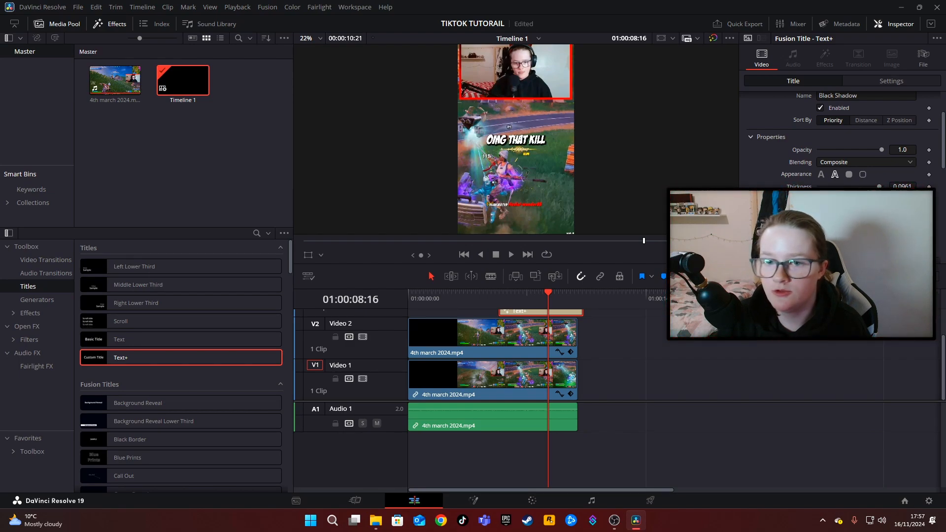
Set the colour of the title's outline to black (#000000).
scroll(837, 138, down, 3)
click(862, 194)
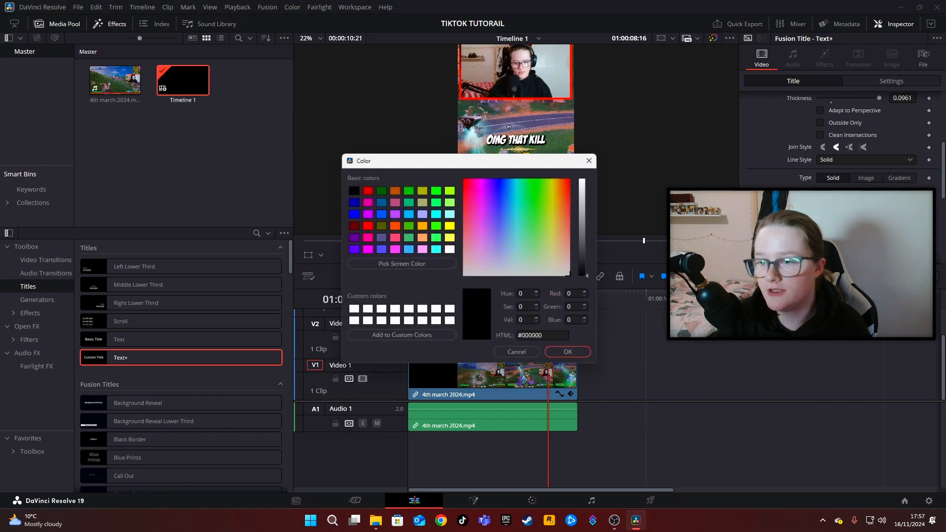
drag(518, 224, 473, 185)
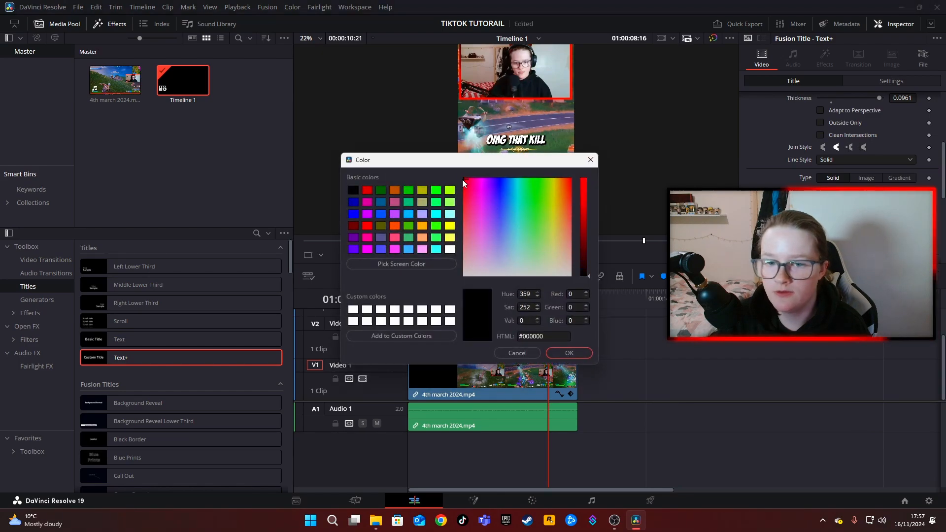
click(561, 353)
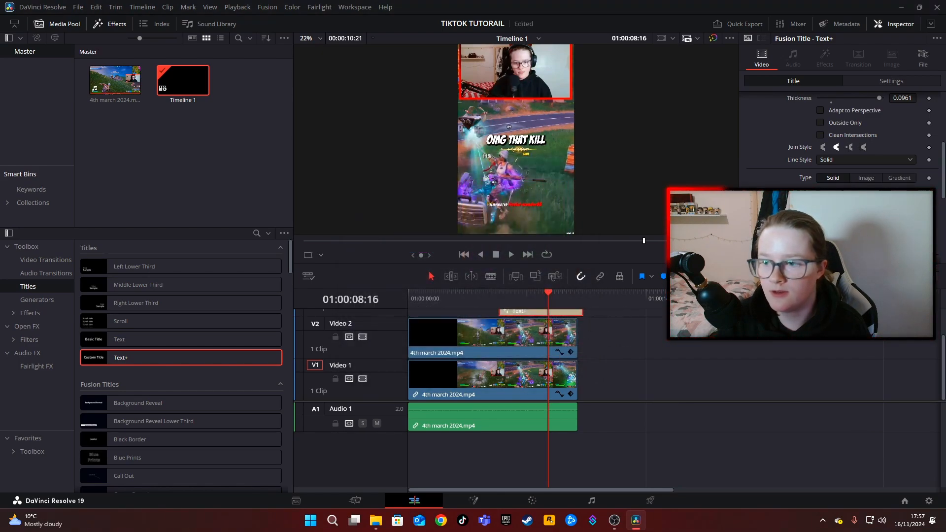
scroll(838, 212, up, 3)
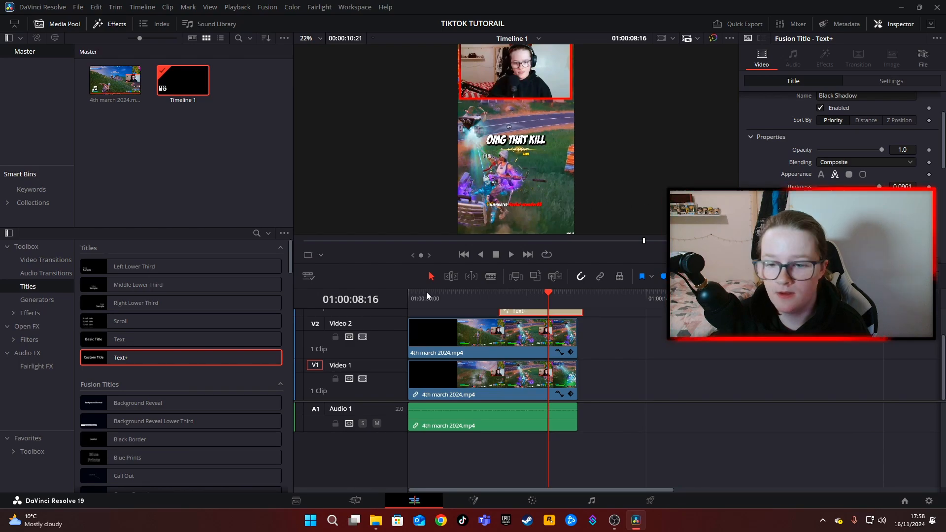
Move the title up to position X 0, Y 261, just below the webcam.
click(308, 256)
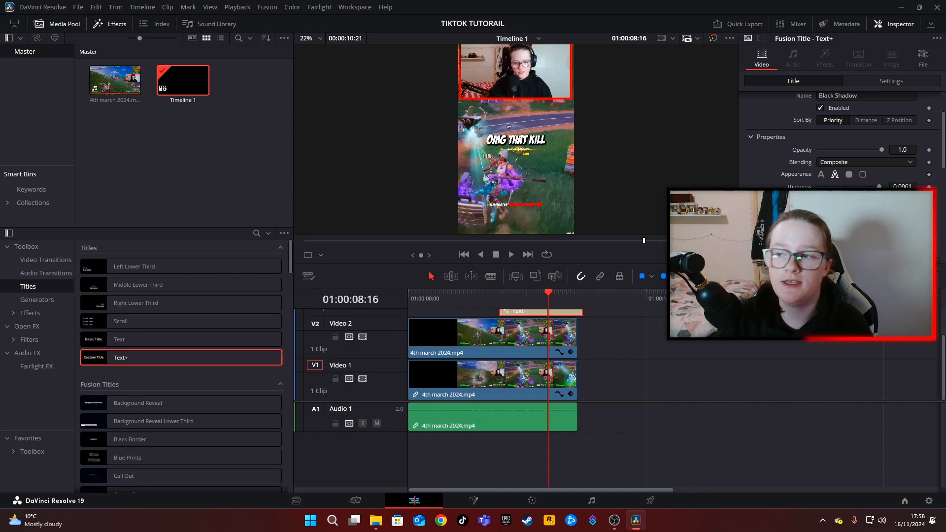
scroll(798, 138, up, 3)
click(770, 113)
click(798, 115)
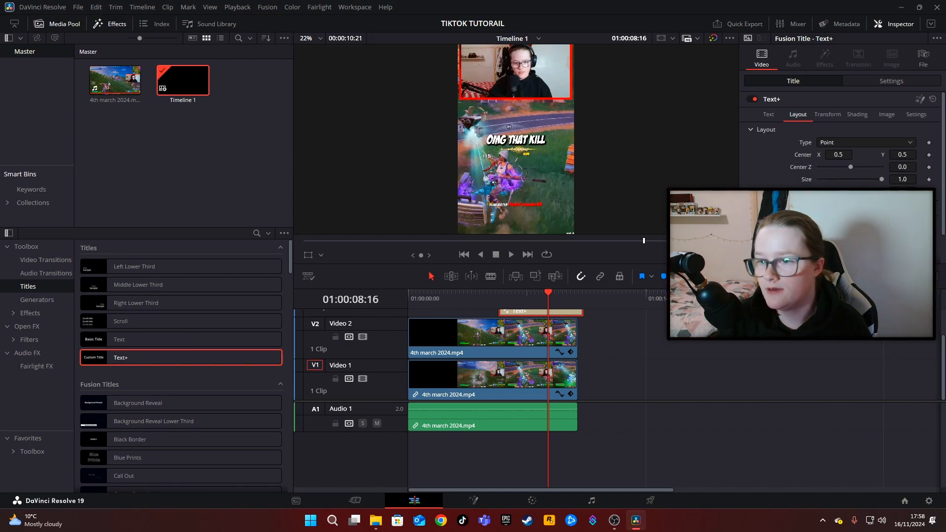
click(869, 81)
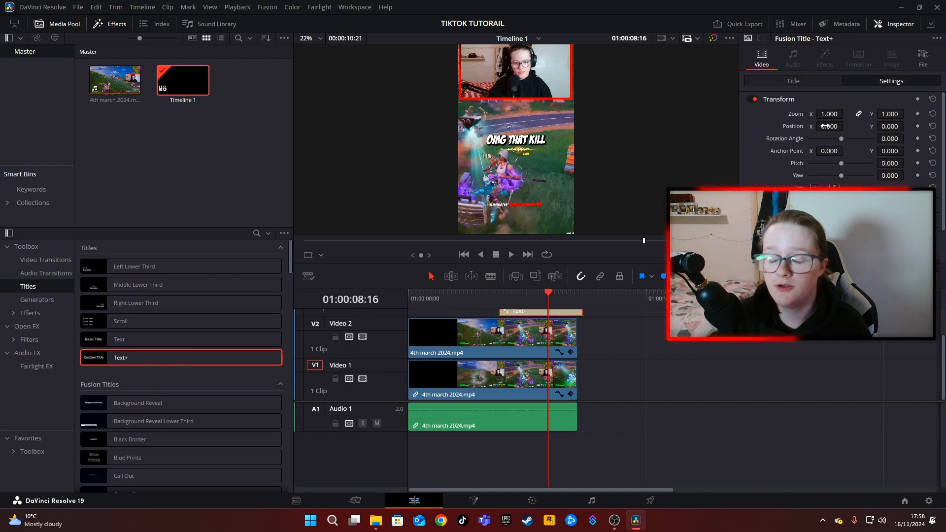
drag(828, 127, 846, 127)
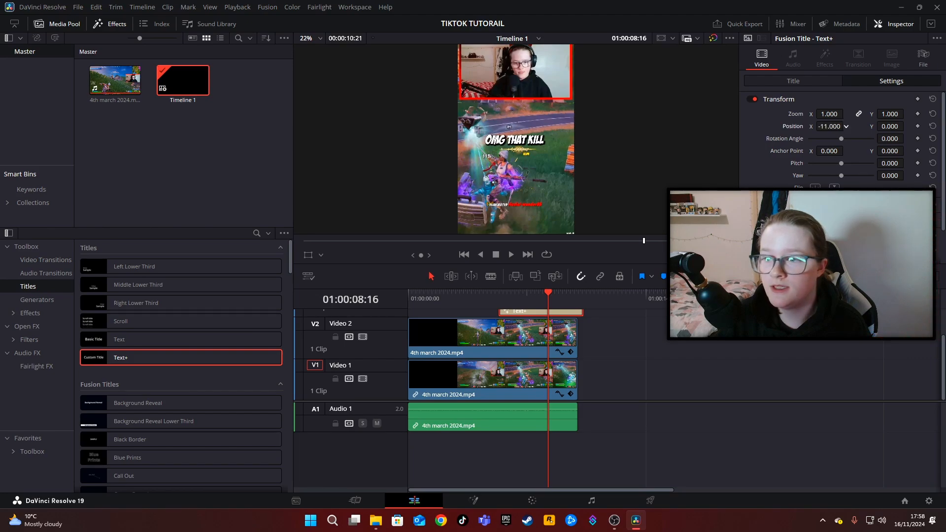
drag(831, 126, 829, 127)
drag(890, 138, 907, 126)
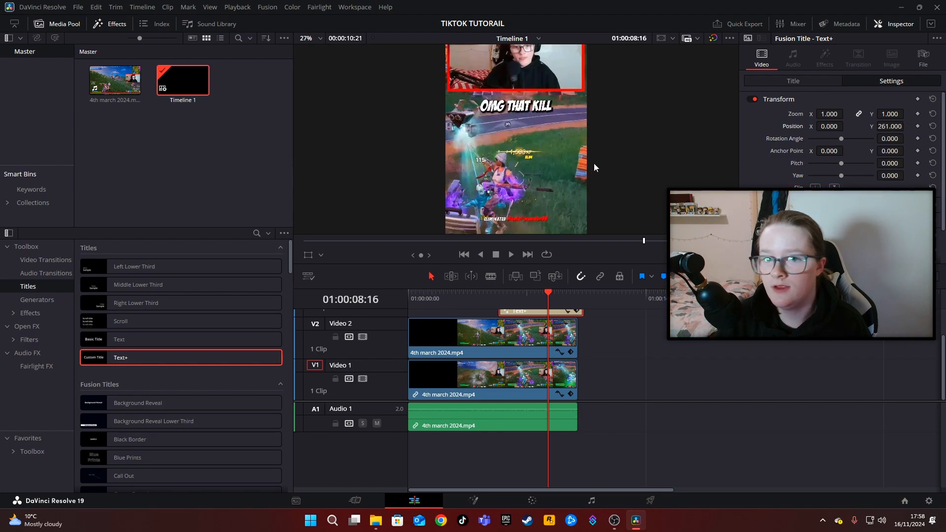
Trim the title clip's end to line up with the video clips and split it into five pieces.
drag(582, 311, 517, 323)
scroll(609, 332, up, 2)
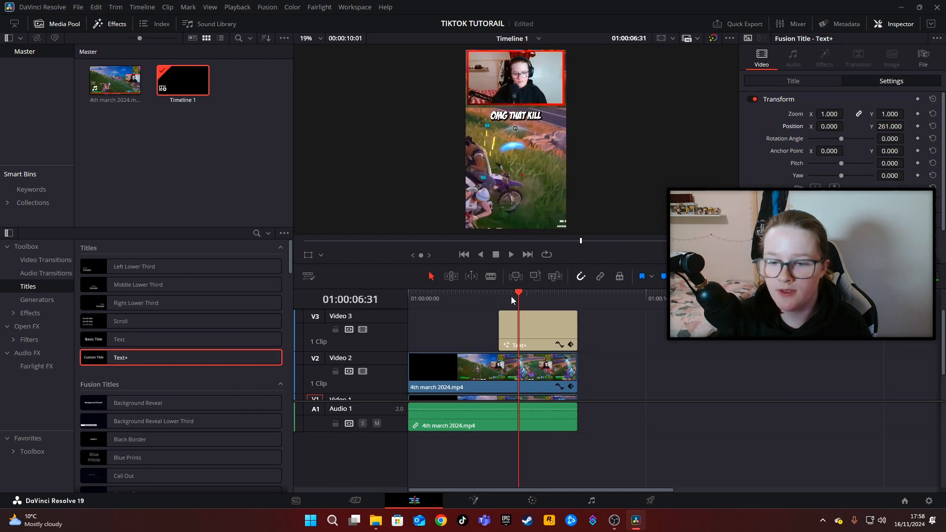
click(488, 276)
click(518, 328)
click(540, 328)
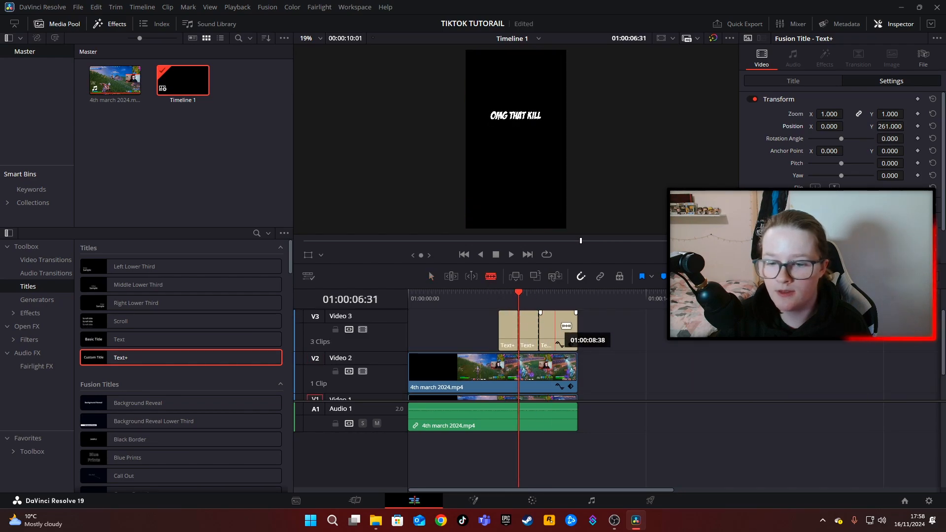
click(566, 326)
click(552, 331)
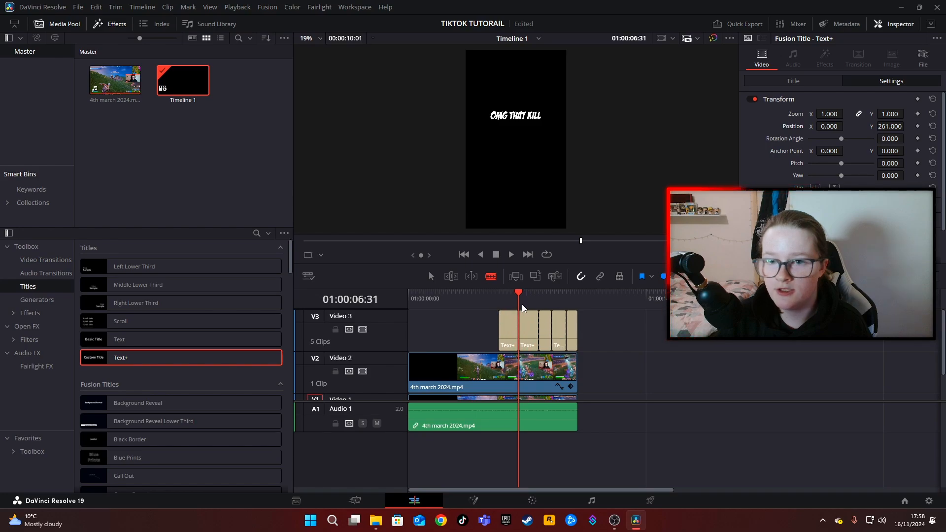
Scrub through the first caption piece to check how the title sits over the webcam and gameplay.
click(504, 296)
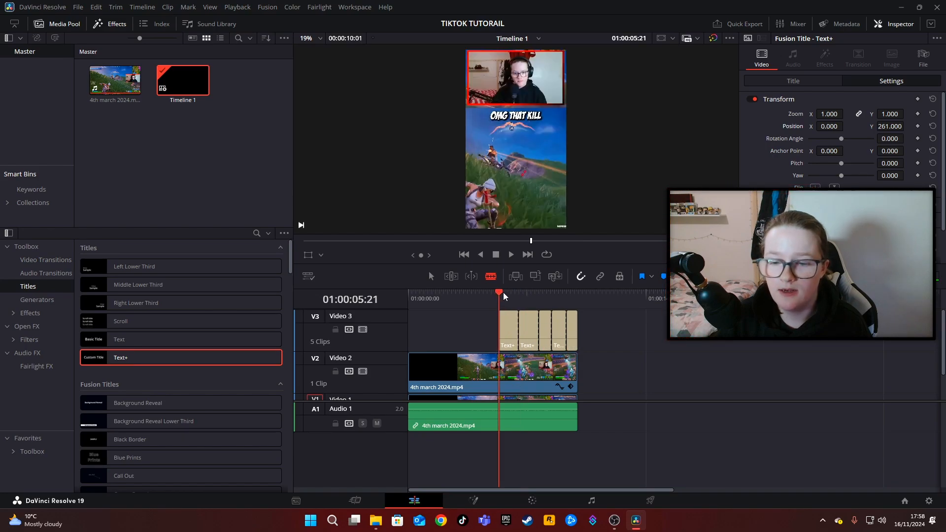
click(504, 296)
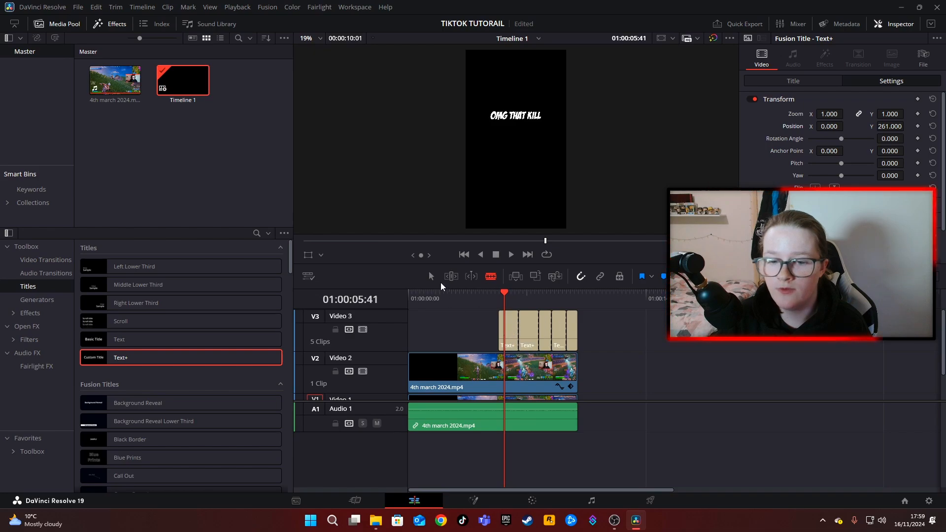
click(430, 275)
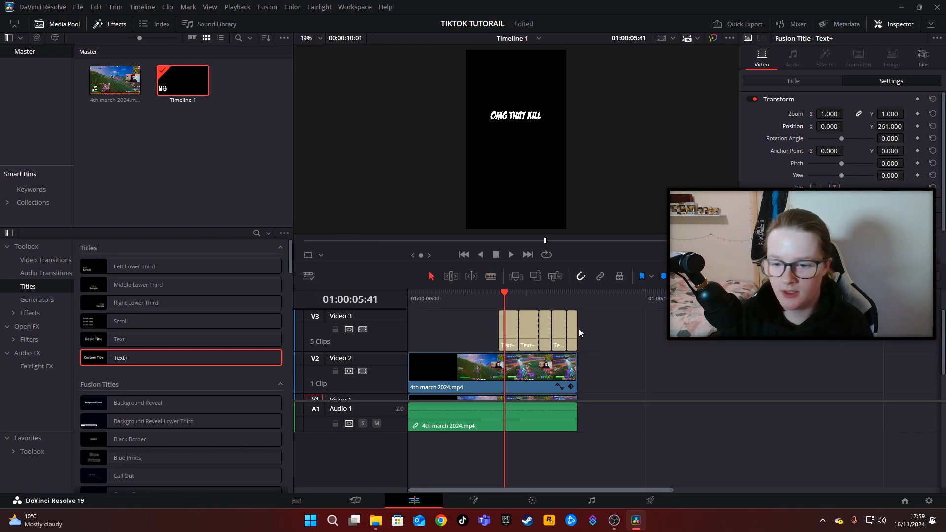
drag(503, 296, 502, 294)
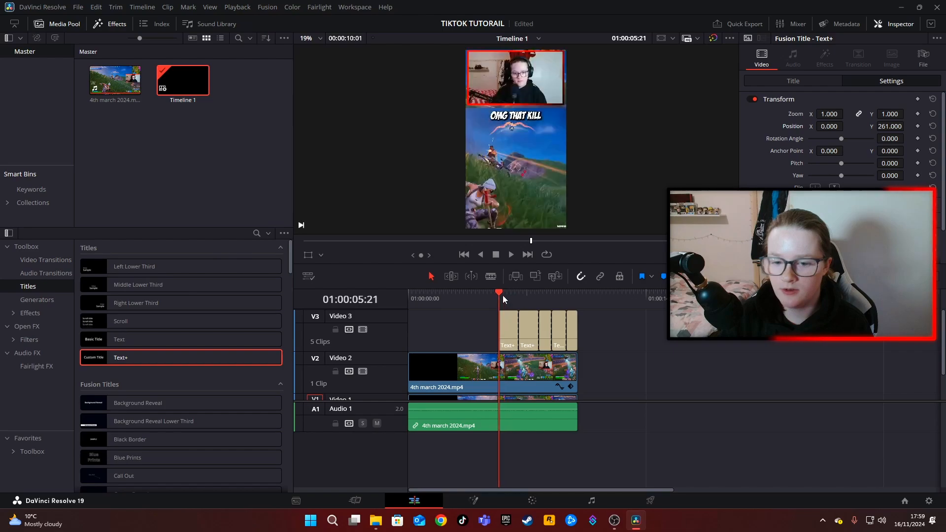
key(Right)
key(Right)
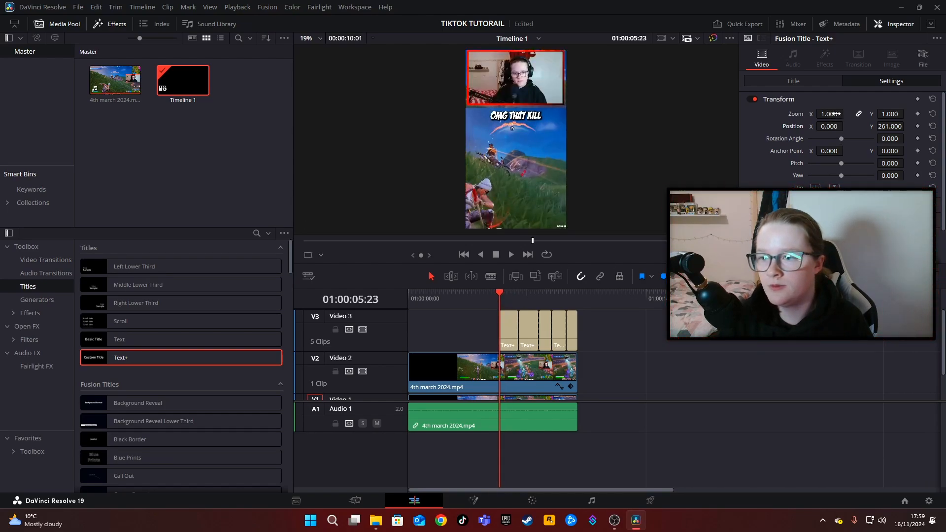
drag(510, 295, 513, 298)
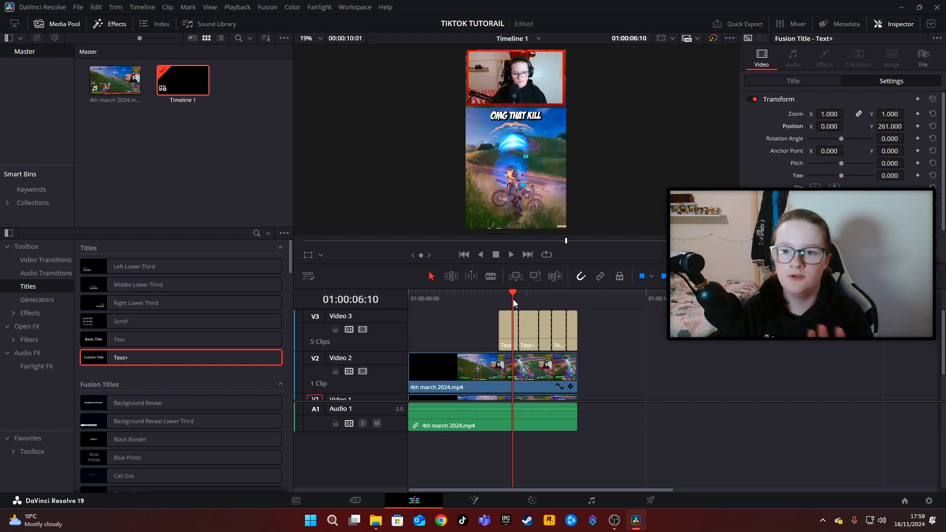
Return to the start of the timeline and import Sappheiros - Dawn.mp3 from the background music folder into the media pool.
drag(512, 300, 407, 314)
right_click(206, 172)
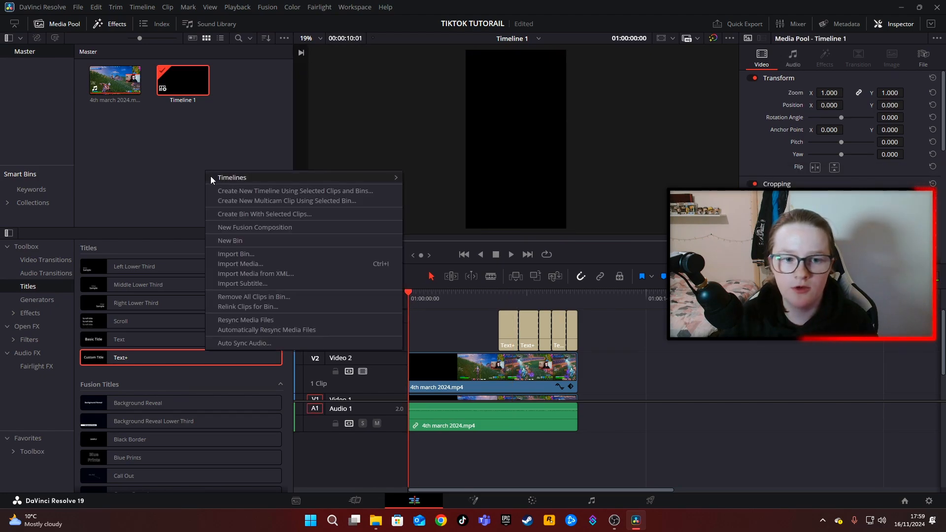
click(231, 264)
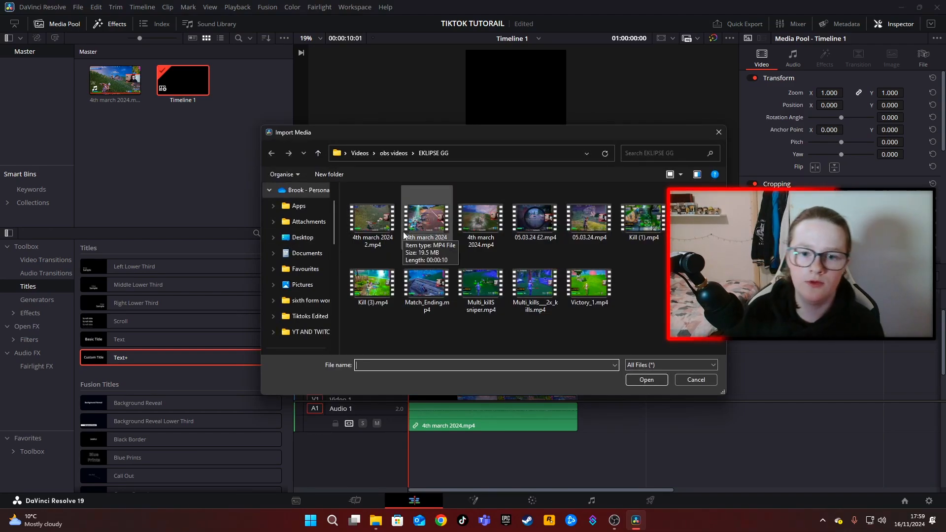
scroll(303, 320, down, 2)
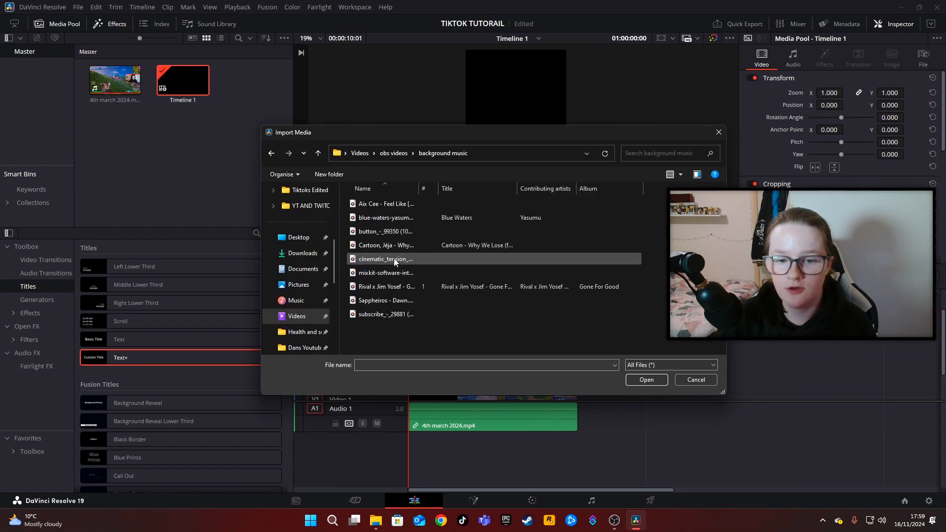
click(386, 300)
click(641, 381)
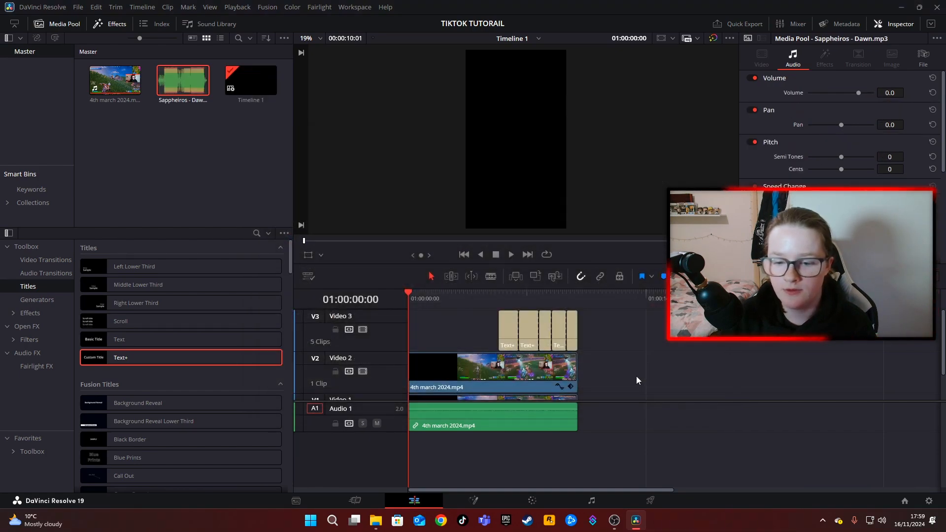
Place the Sappheiros - Dawn.mp3 music on a second audio track from the timeline start and cut off everything beyond the video's end.
drag(183, 80, 411, 456)
key(b)
click(578, 446)
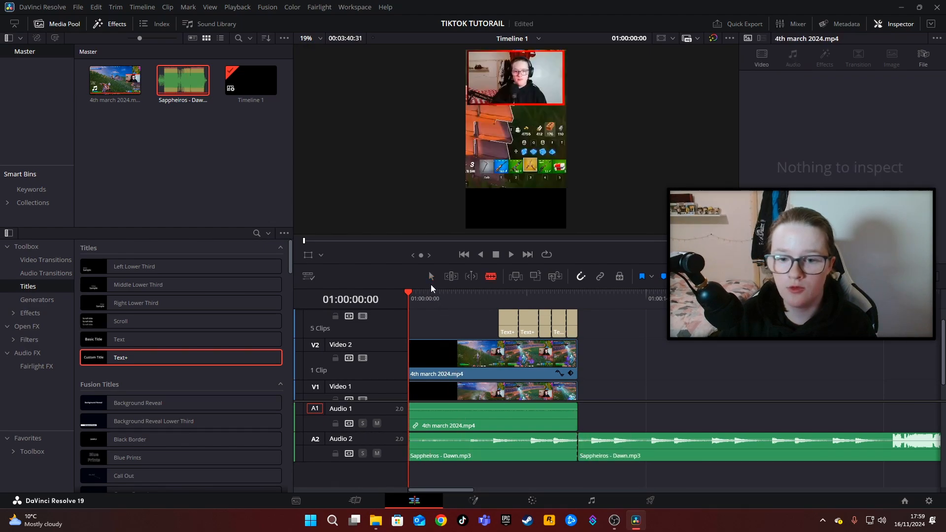
click(688, 440)
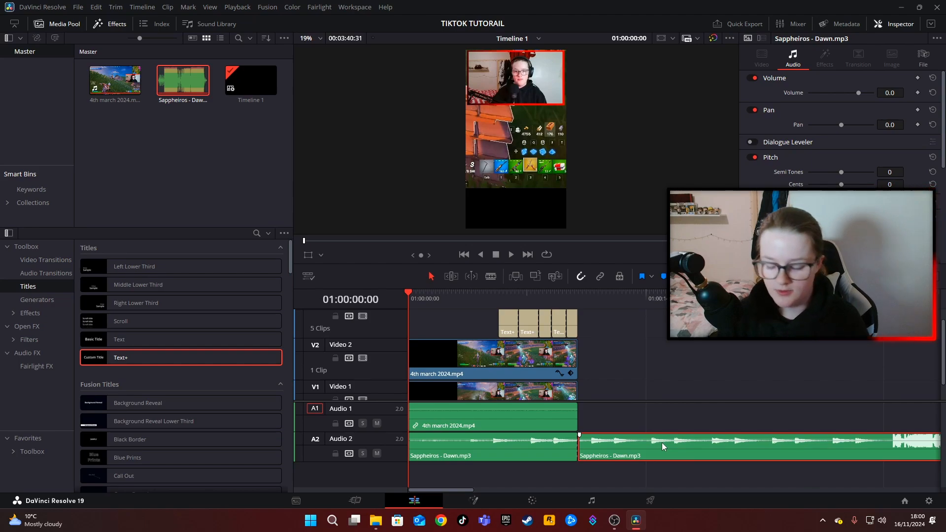
key(Delete)
Lower the background music clip's volume to about -22.6 and return the playhead to the timeline start.
click(506, 445)
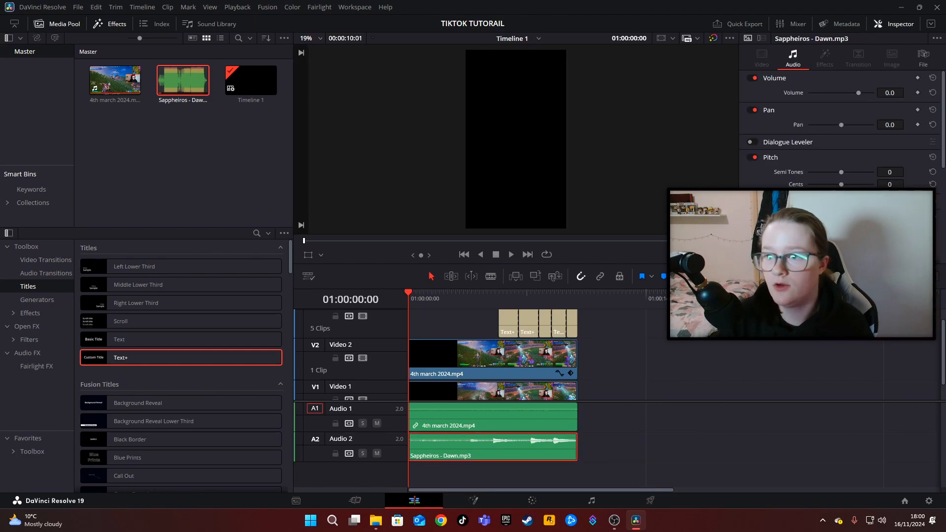
drag(858, 93, 847, 93)
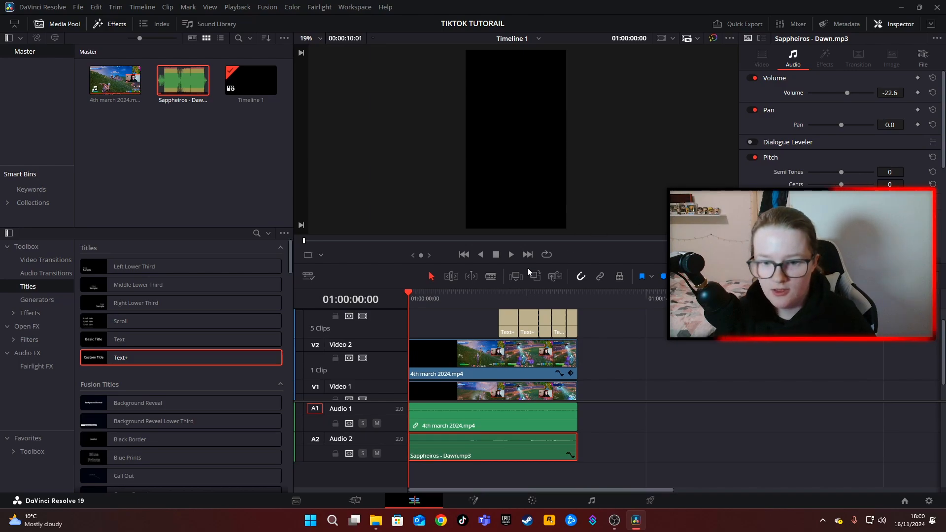
key(End)
drag(538, 293, 407, 294)
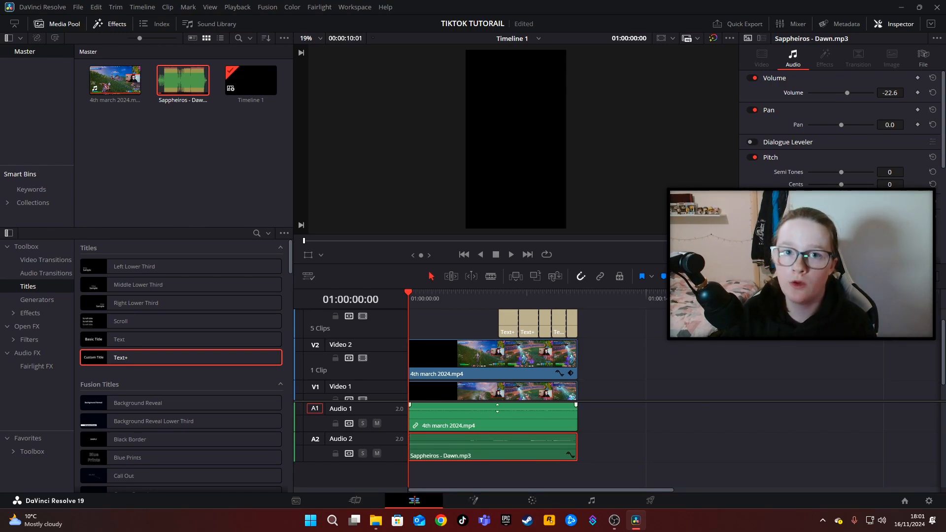
Open the Deliver page and look at the custom export's file destination options without saving a destination.
click(651, 500)
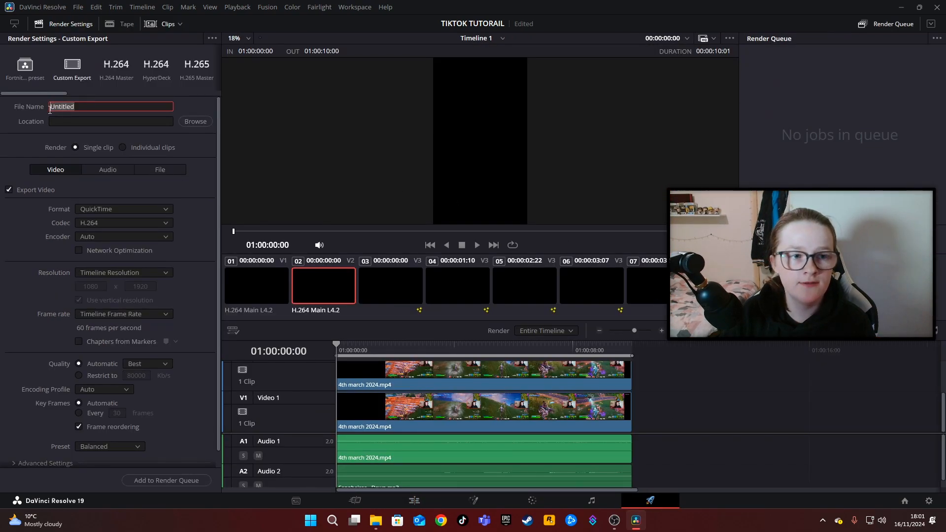
click(198, 122)
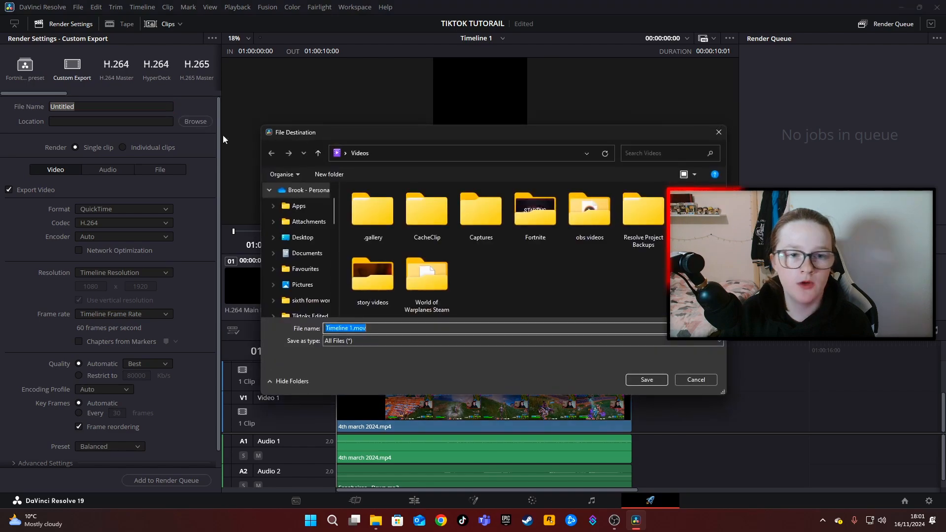
click(716, 131)
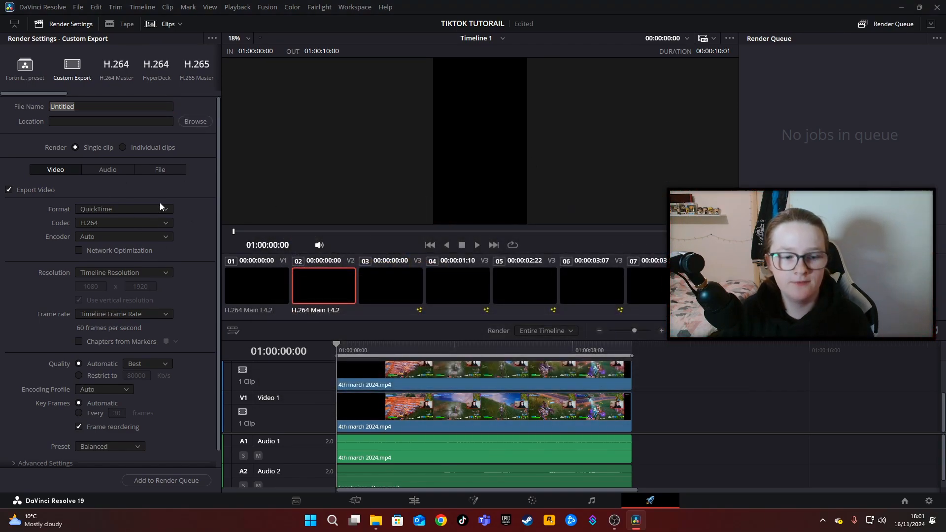
click(172, 481)
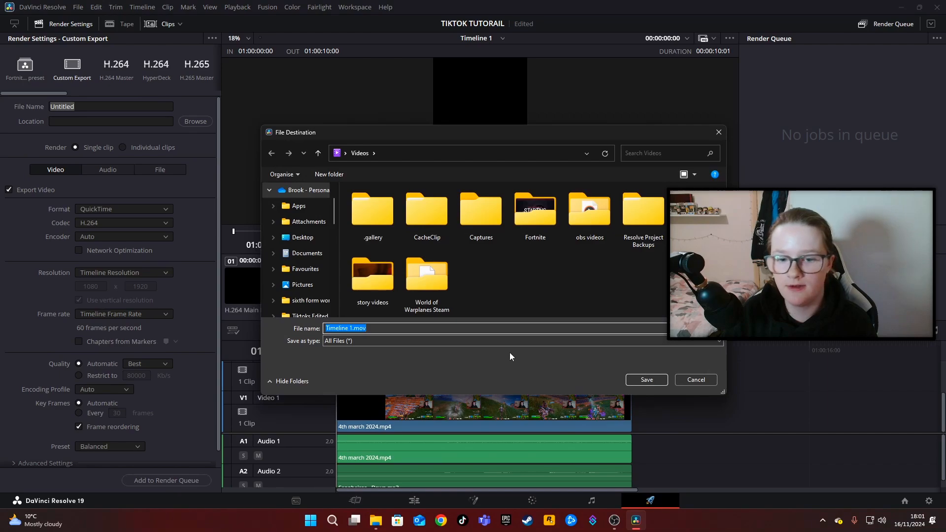
key(Escape)
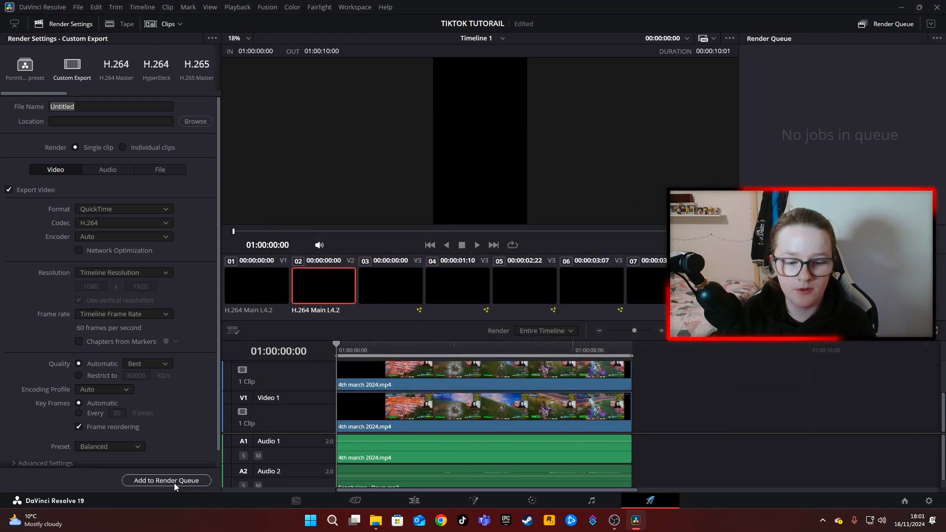